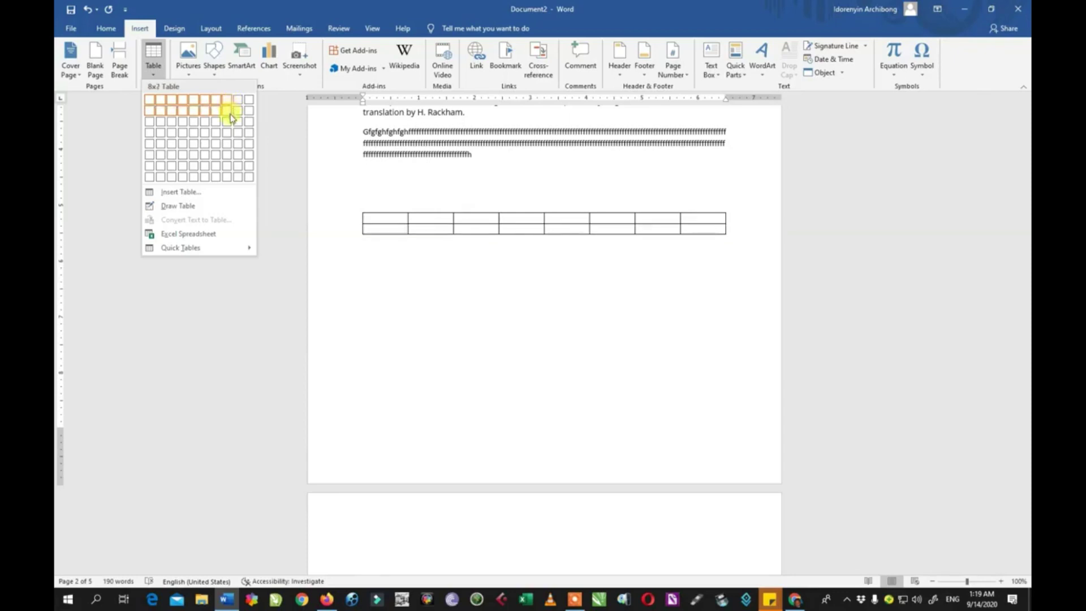
# Insert a table with 8 columns and 5 rows below the text.
pyautogui.click(230, 148)
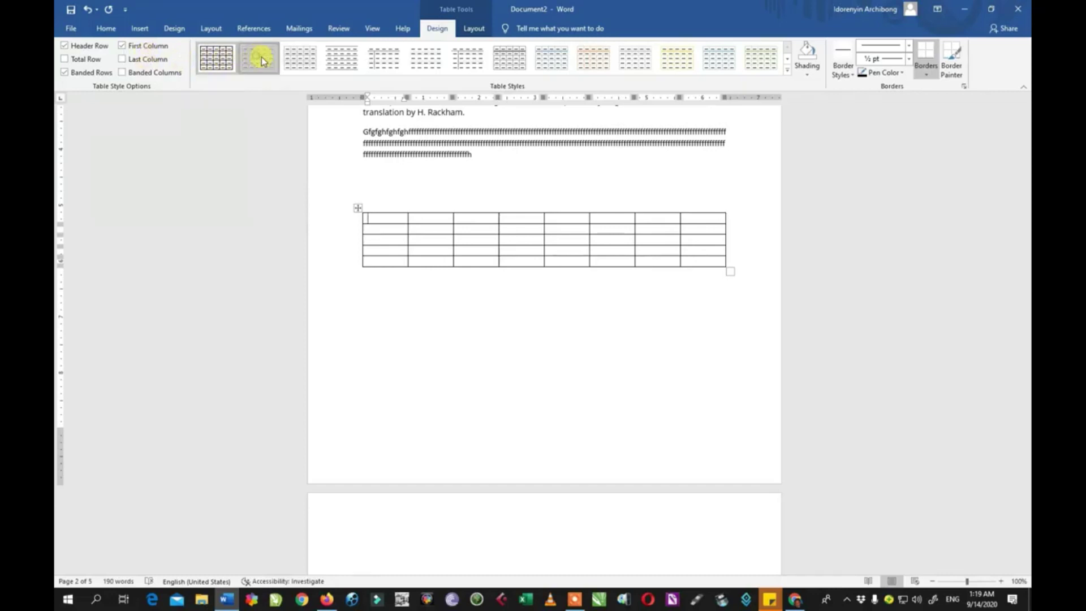
# Try several table styles on the new table, ending with the dark black grid style with gray banded rows.
pyautogui.click(301, 60)
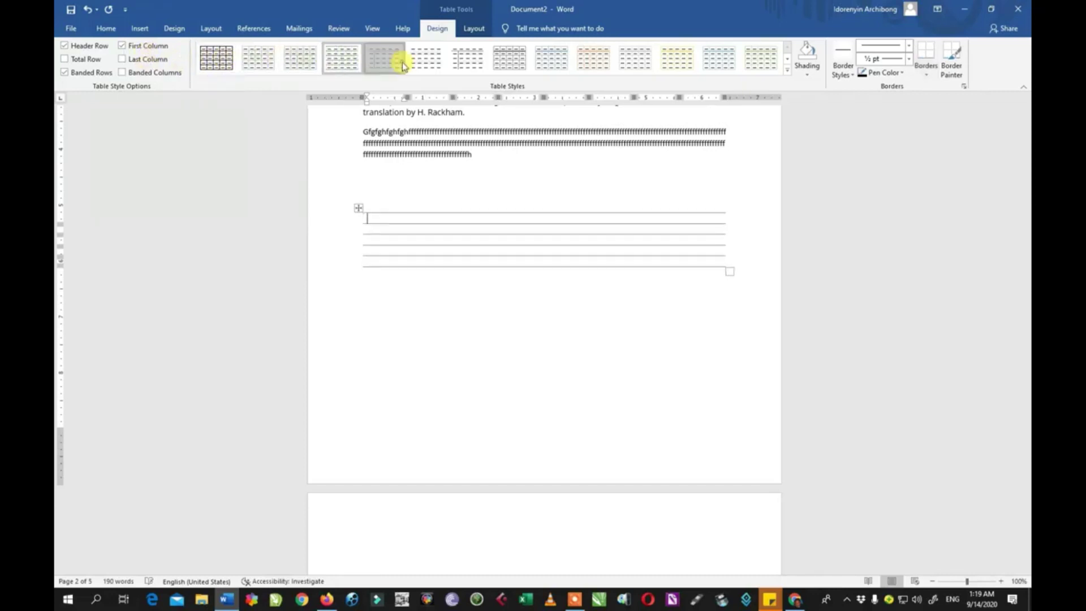
pyautogui.click(509, 58)
pyautogui.click(761, 59)
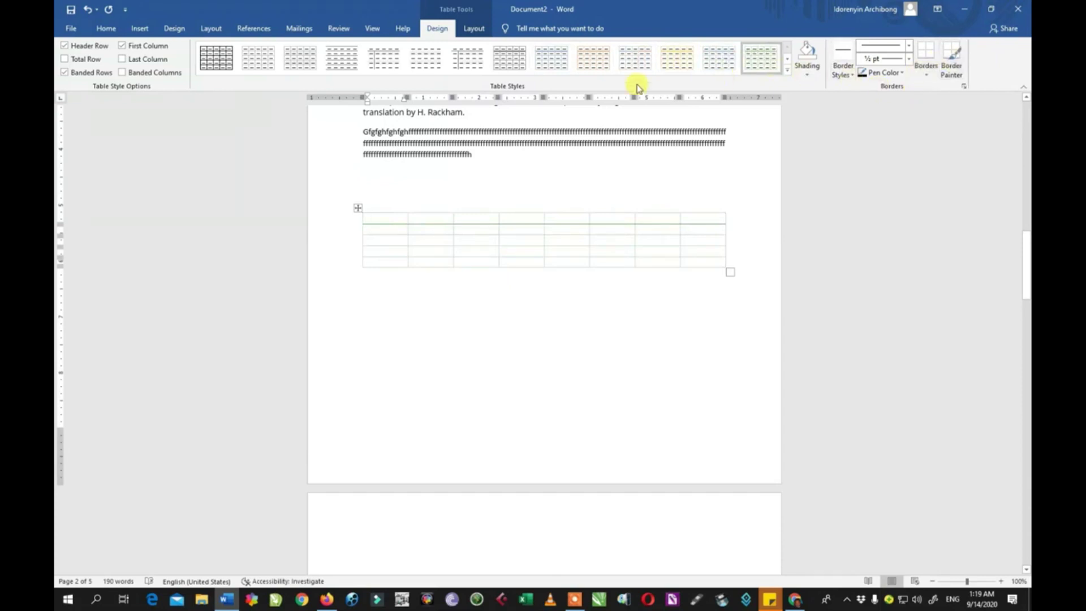
pyautogui.click(787, 72)
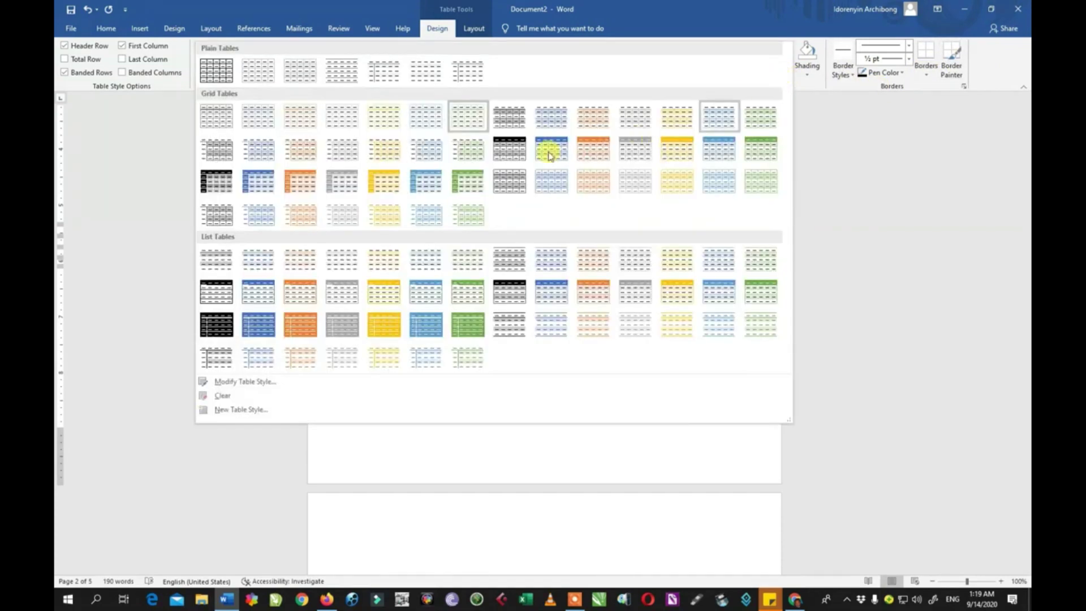
pyautogui.click(218, 182)
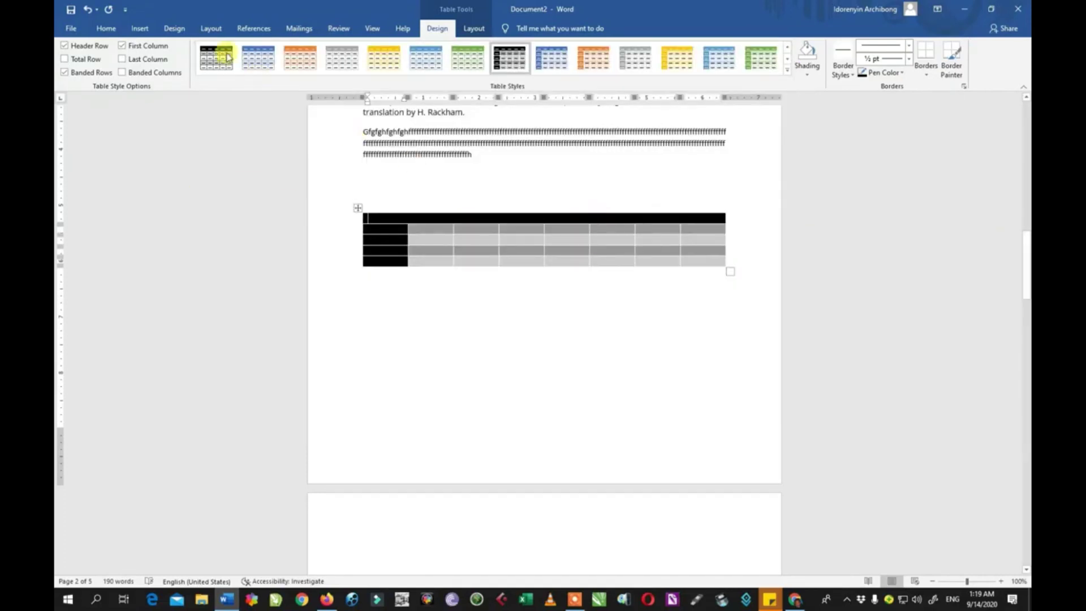
# Try the First Column, Last Column, Total Row and Banded Columns style options on the table, switching each one back.
pyautogui.click(130, 48)
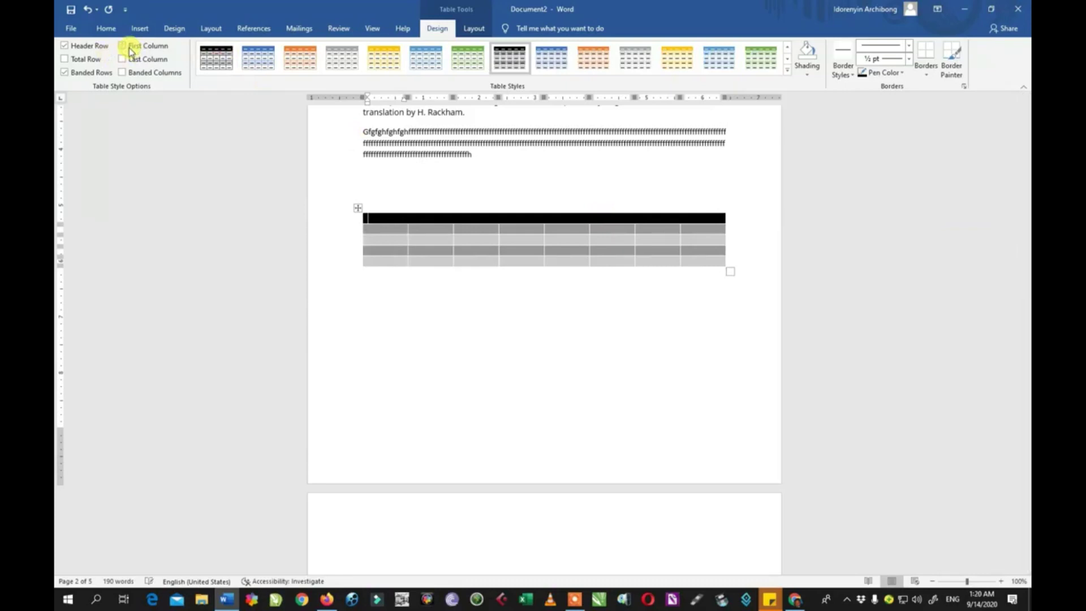
pyautogui.click(130, 48)
pyautogui.click(123, 60)
pyautogui.click(125, 59)
pyautogui.click(64, 59)
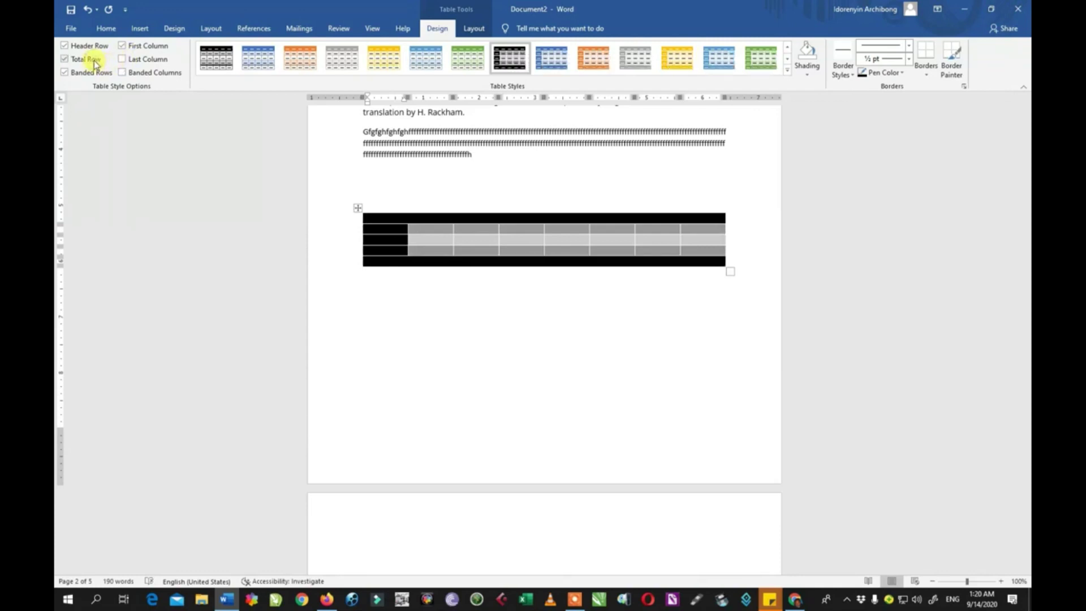
pyautogui.click(94, 60)
pyautogui.click(134, 73)
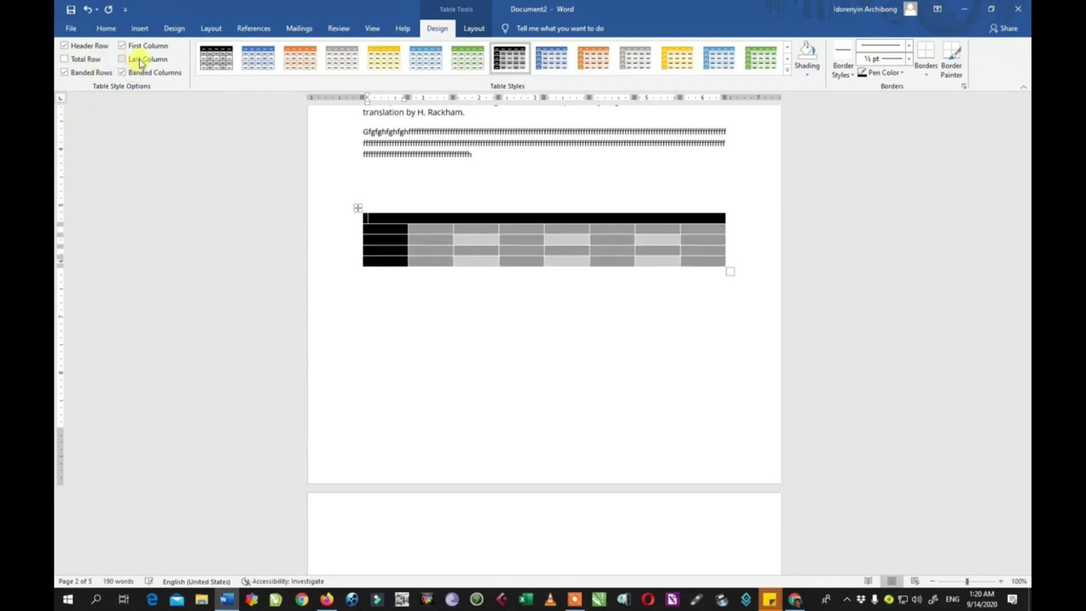
pyautogui.click(140, 60)
pyautogui.click(138, 72)
pyautogui.click(137, 59)
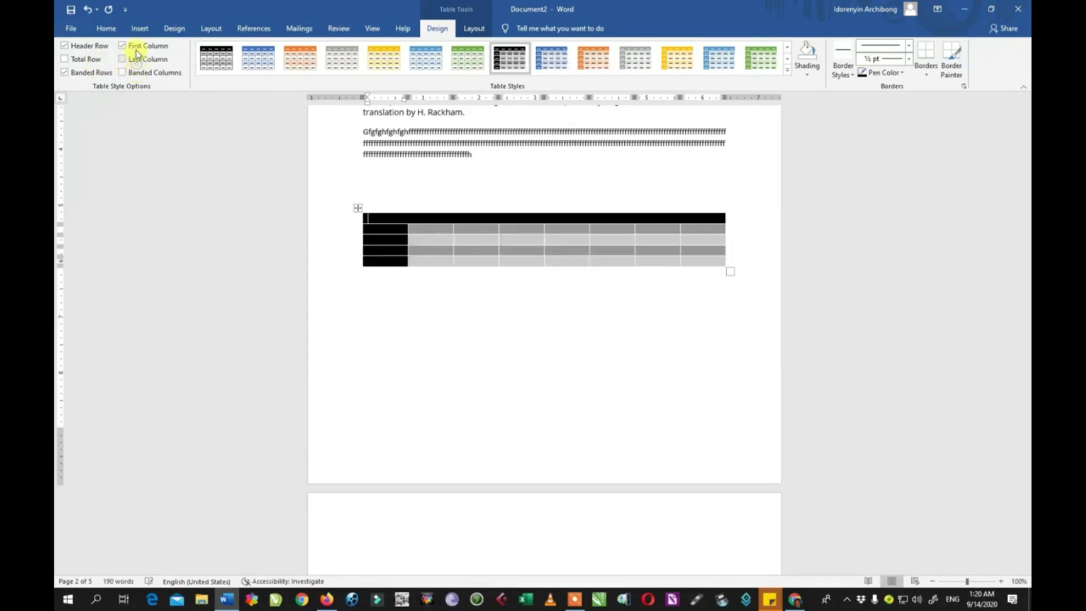
# Turn off First Column, Header Row and Banded Rows for the table and apply the unshaded black-bordered grid style.
pyautogui.click(129, 47)
pyautogui.click(65, 45)
pyautogui.click(65, 72)
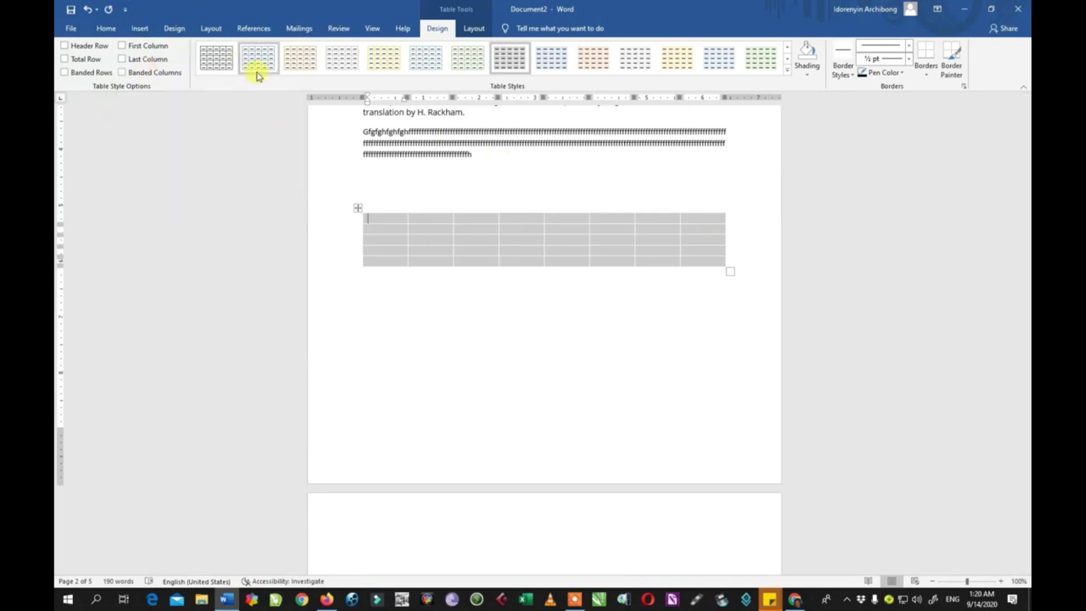
pyautogui.click(216, 58)
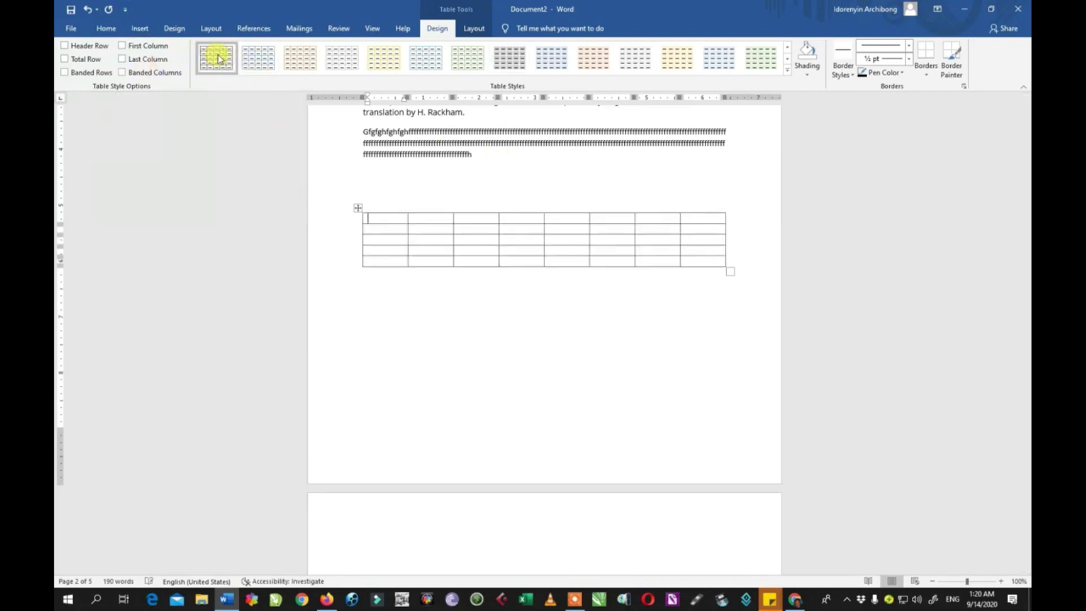
# Add three empty rows at the end of the table, continuing from its last cell.
pyautogui.click(719, 261)
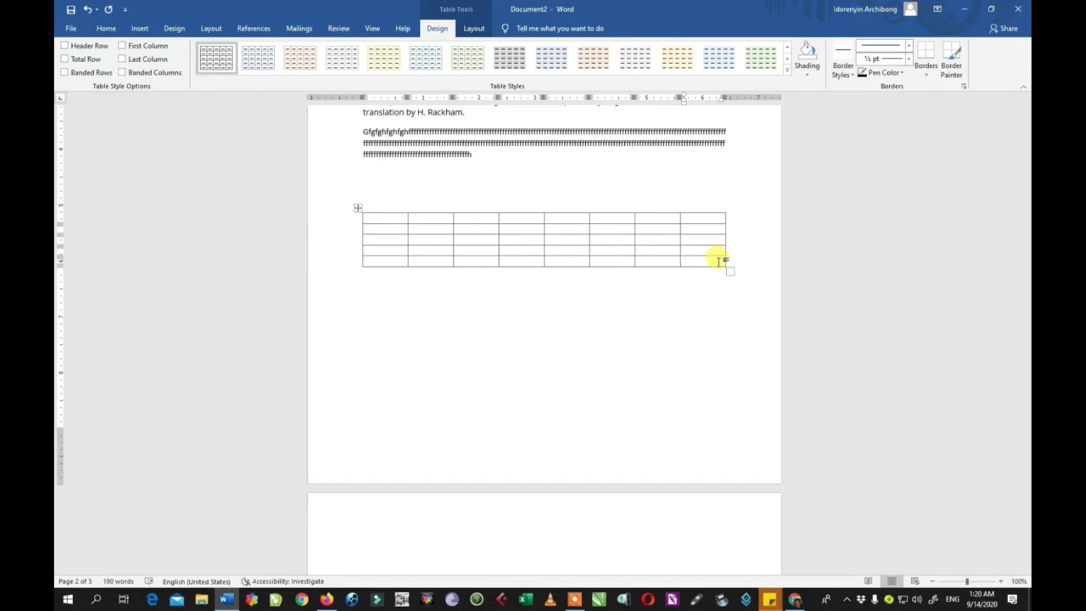
pyautogui.click(392, 220)
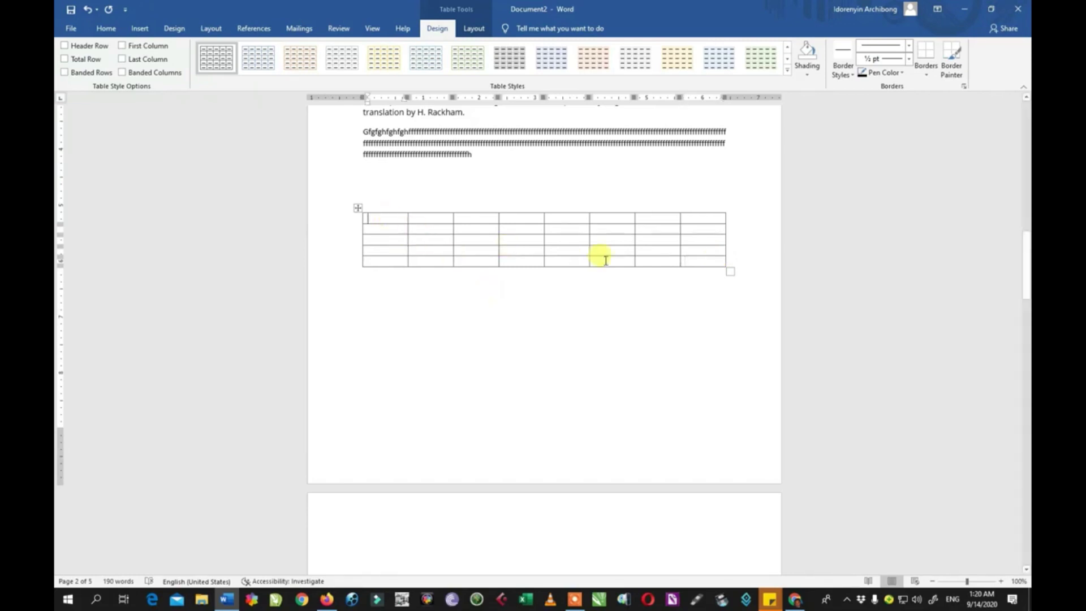
pyautogui.click(700, 257)
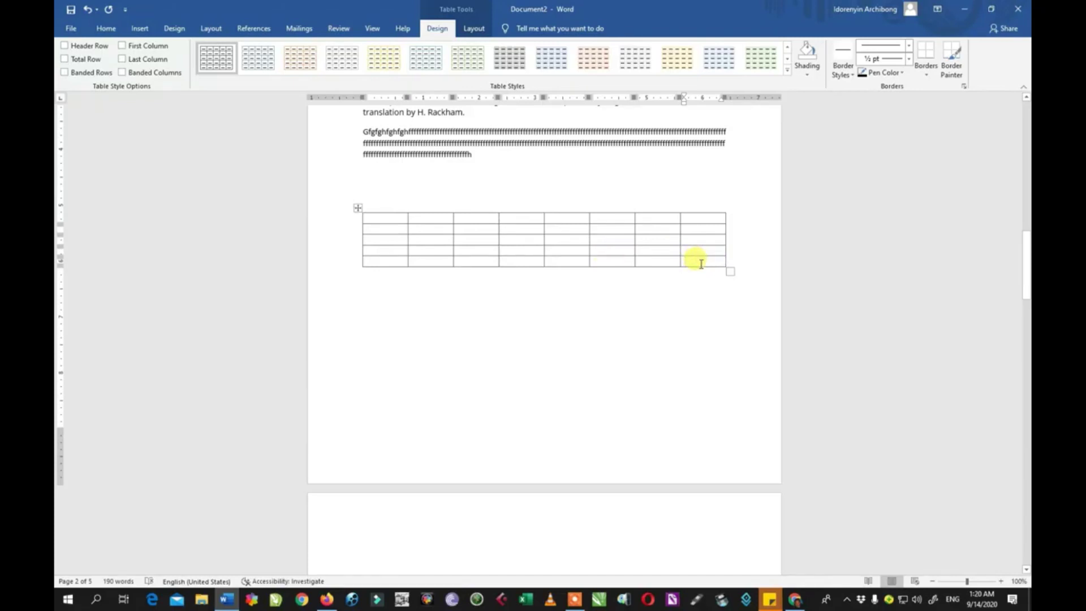
pyautogui.press('Tab')
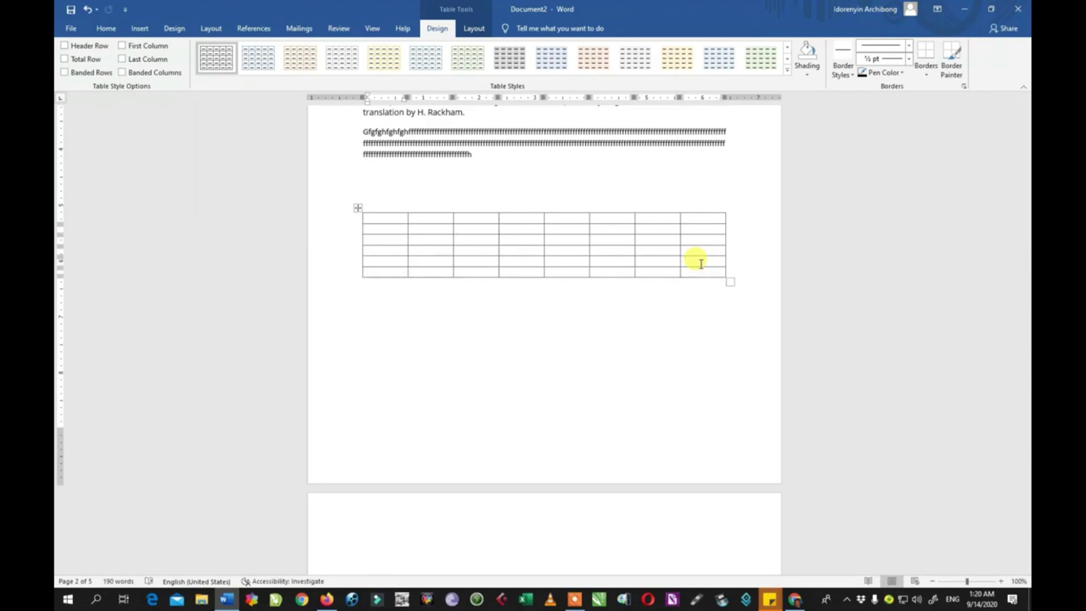
pyautogui.click(703, 271)
pyautogui.press('Tab')
pyautogui.click(708, 284)
pyautogui.press('Tab')
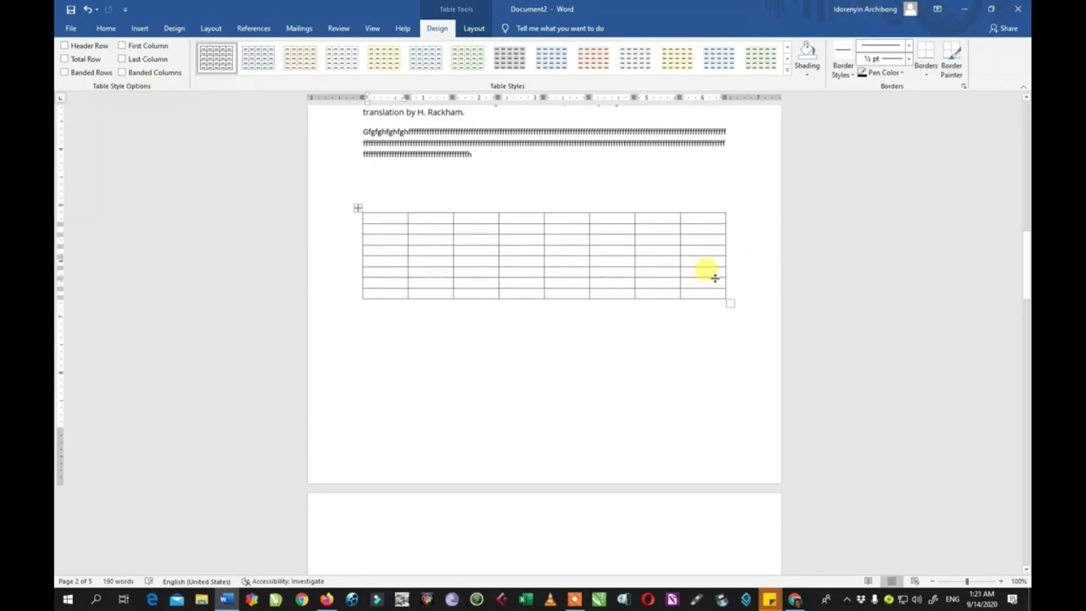
pyautogui.click(142, 31)
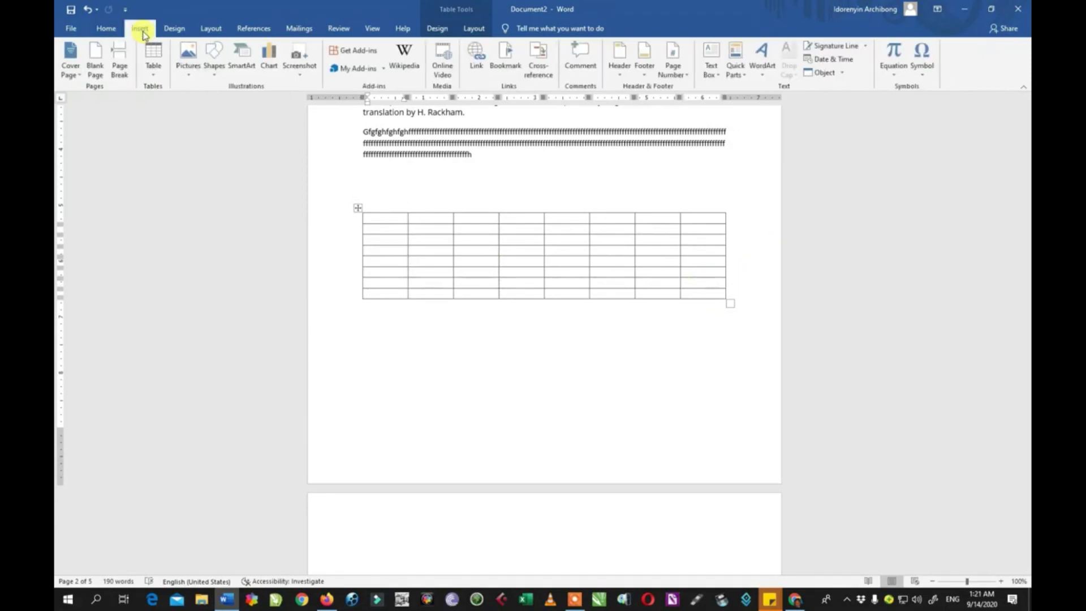
pyautogui.click(152, 81)
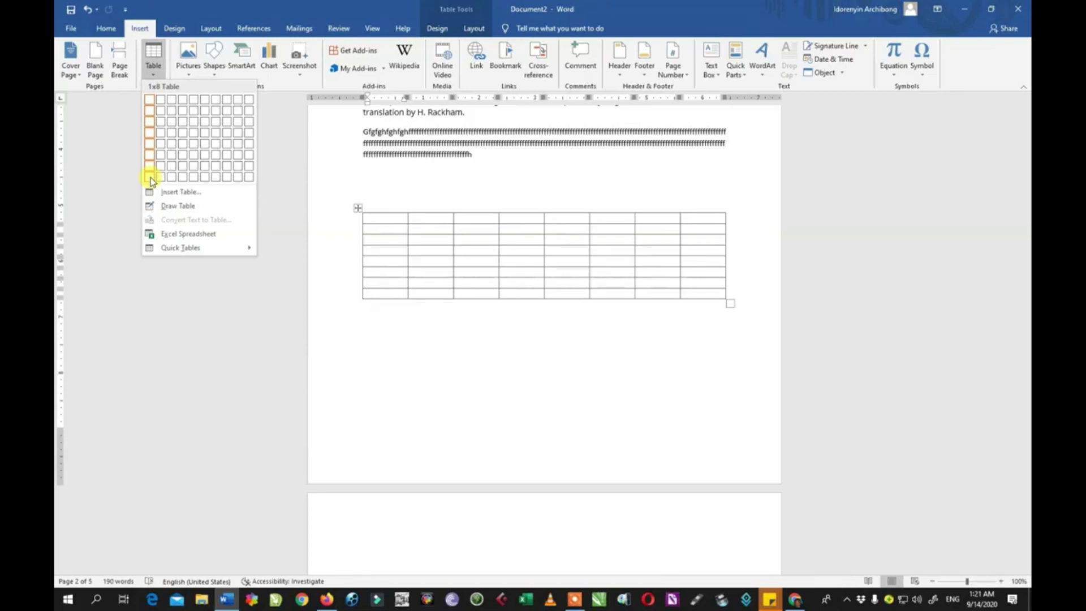
pyautogui.click(704, 295)
# Add two more empty rows below the table's last row.
pyautogui.click(704, 295)
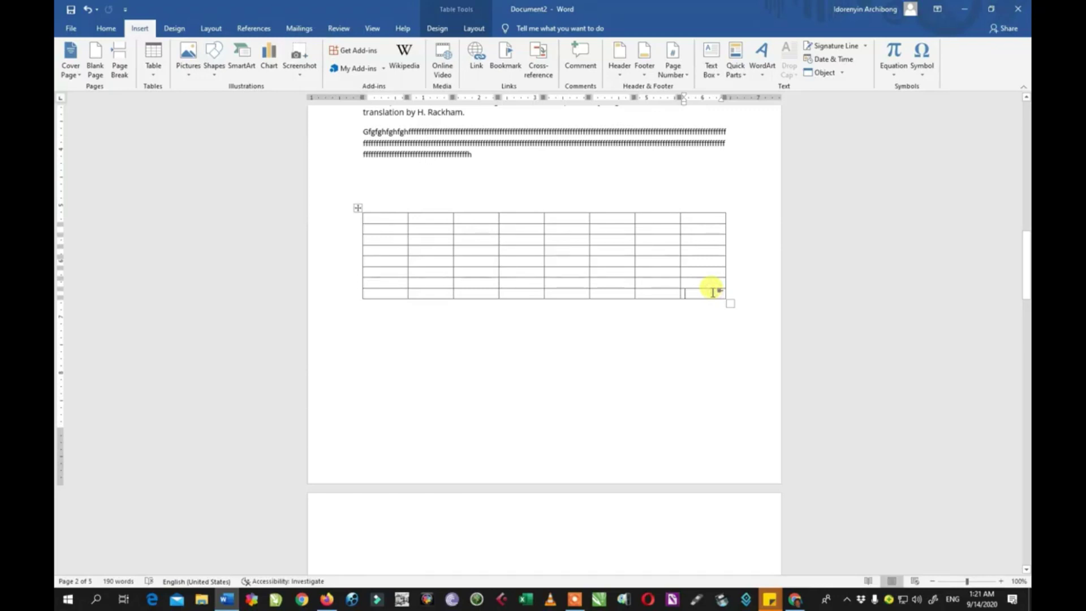
pyautogui.press('Tab')
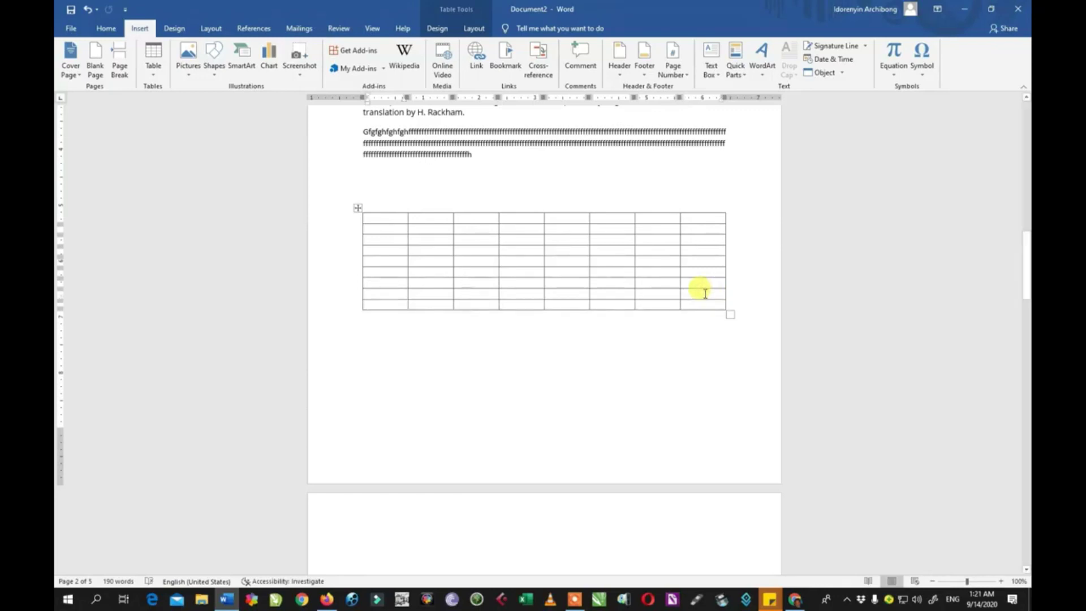
pyautogui.click(703, 301)
pyautogui.press('Tab')
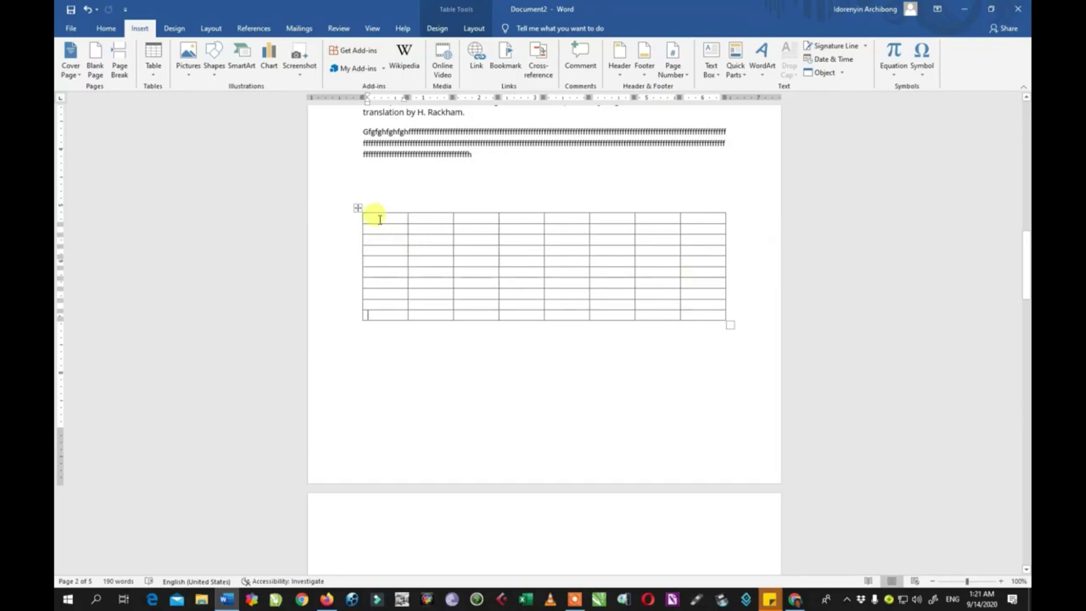
pyautogui.click(358, 209)
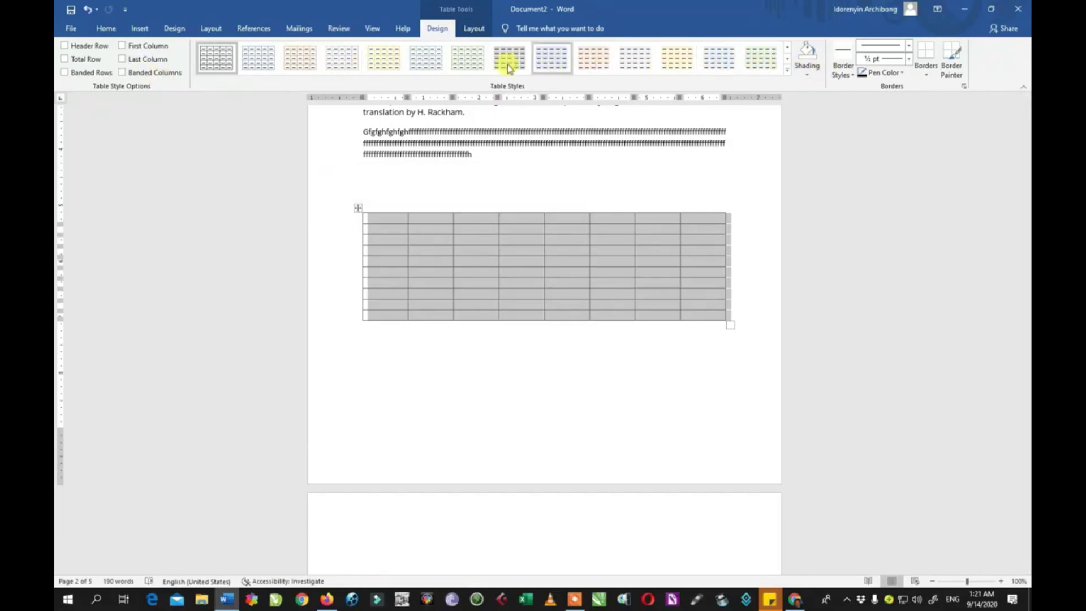
pyautogui.click(500, 339)
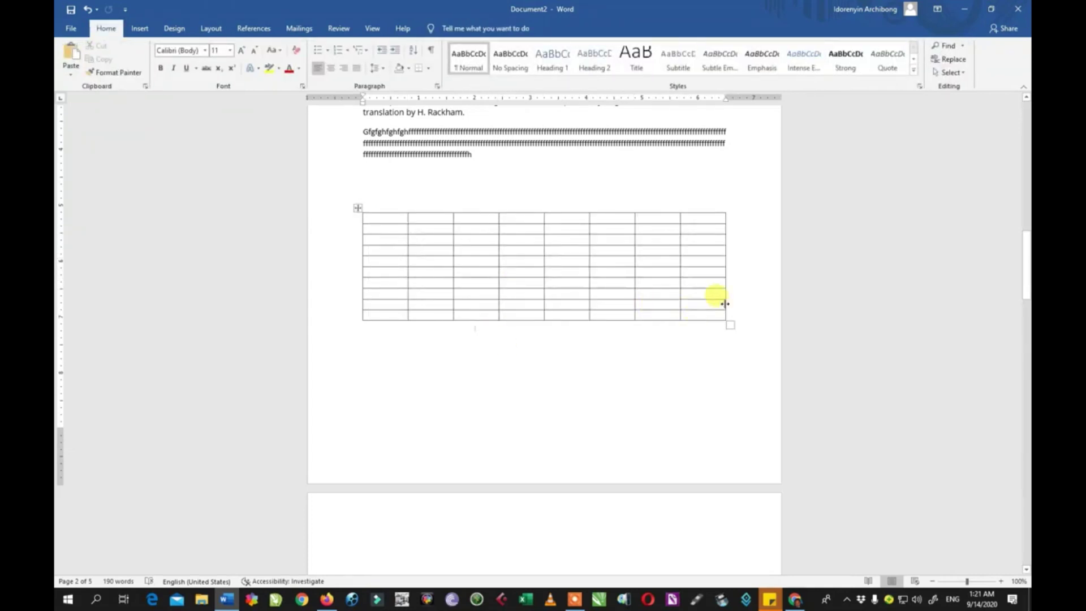
# Enter "dffdf" in the table's first cell, and "nbvbnv" and "bbvbvbn" in the first two cells of the third row.
pyautogui.click(375, 219)
pyautogui.write('dfgdf')
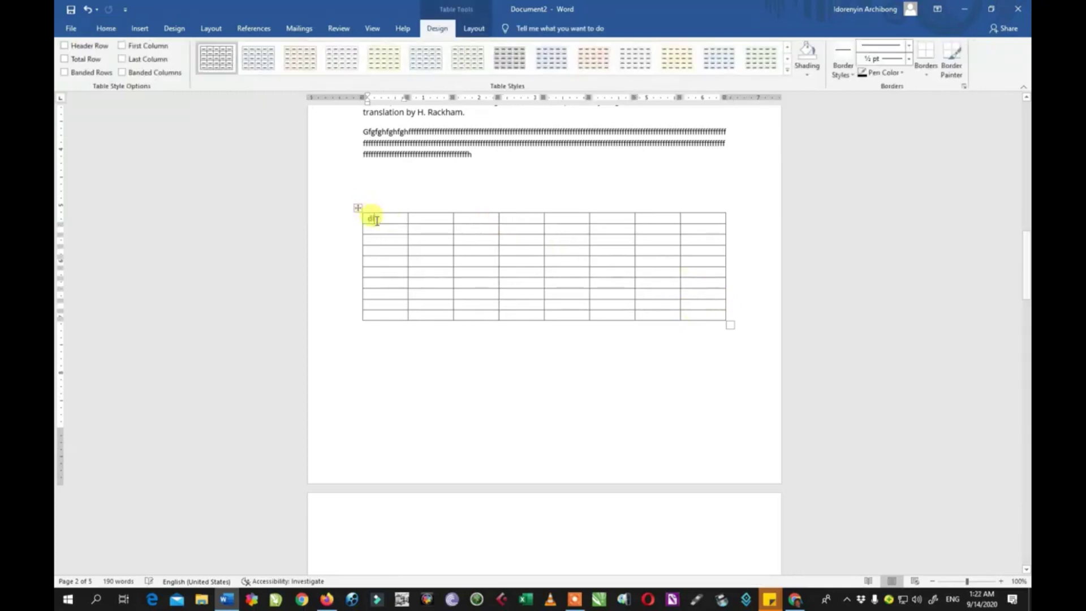
pyautogui.click(390, 240)
pyautogui.write('nbvbnv')
pyautogui.click(423, 237)
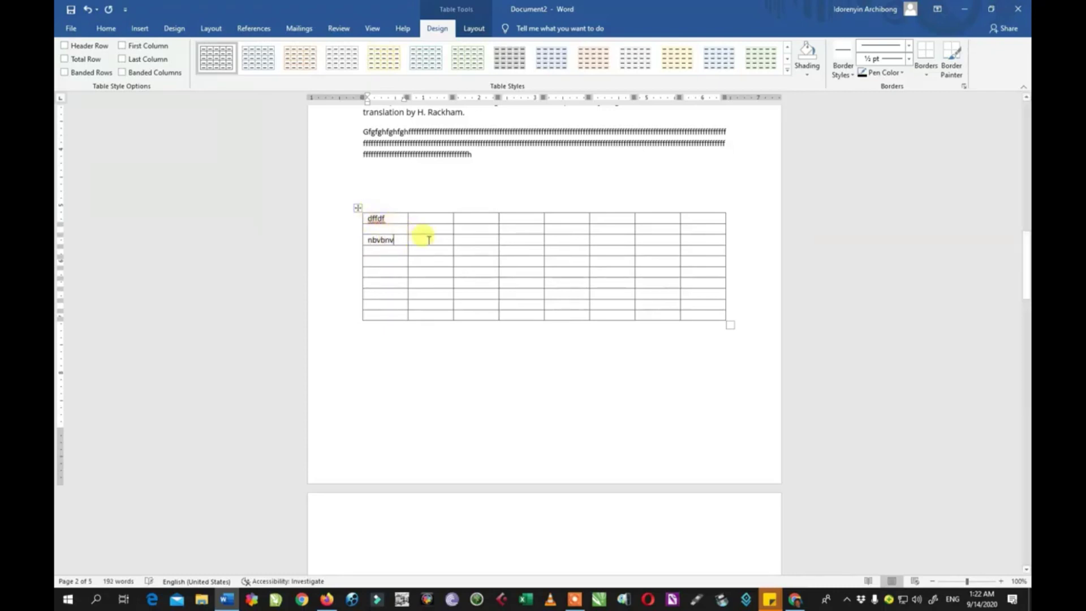
pyautogui.write('bbvbvbn')
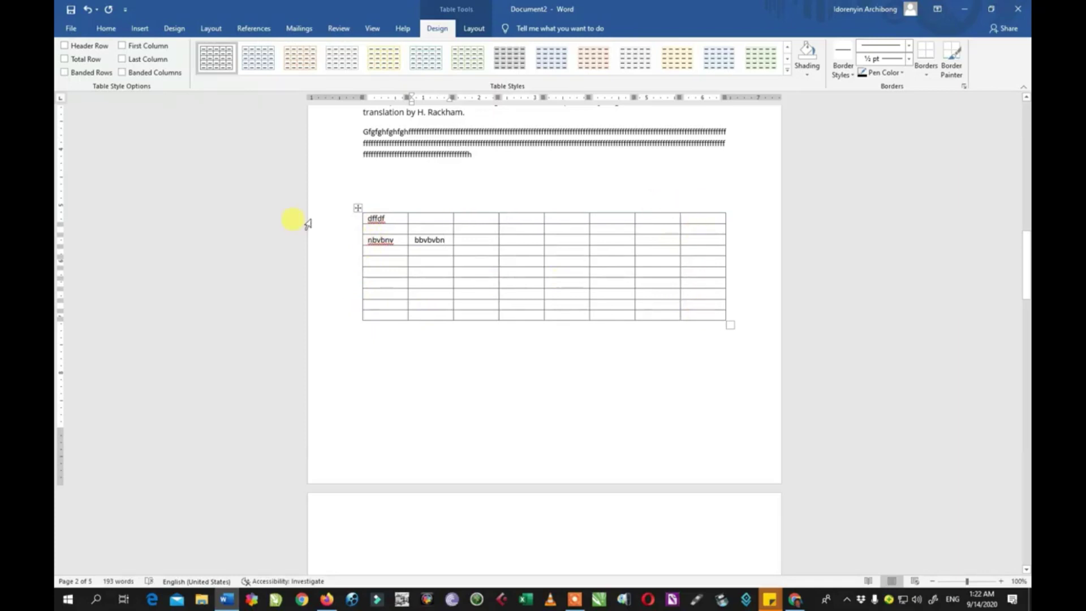
# Use Draw Table to split the last column and the fourth column with full-height vertical lines.
pyautogui.click(139, 30)
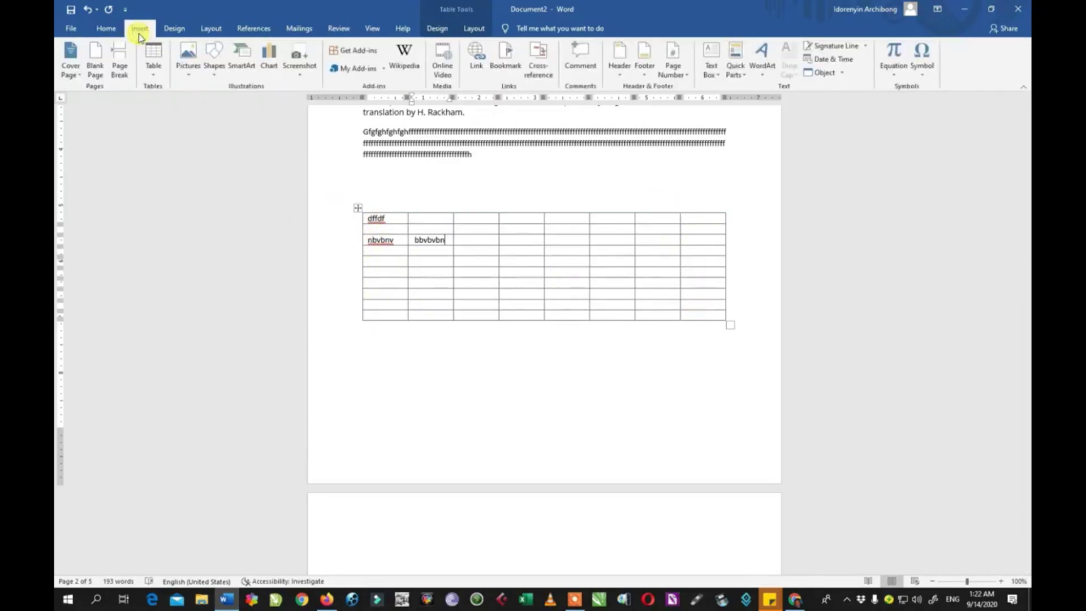
pyautogui.click(152, 65)
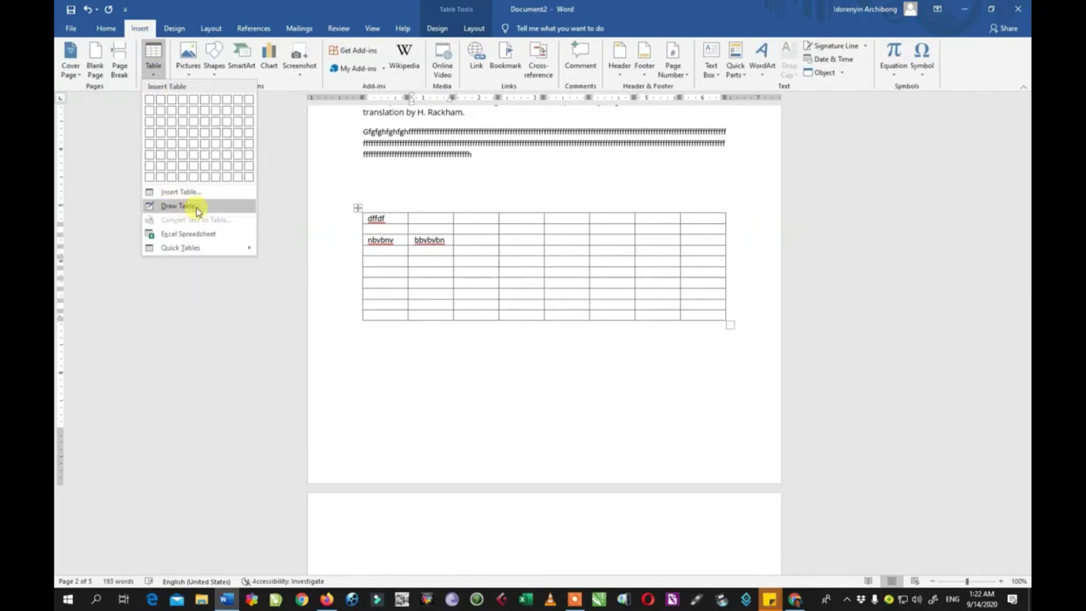
pyautogui.click(196, 208)
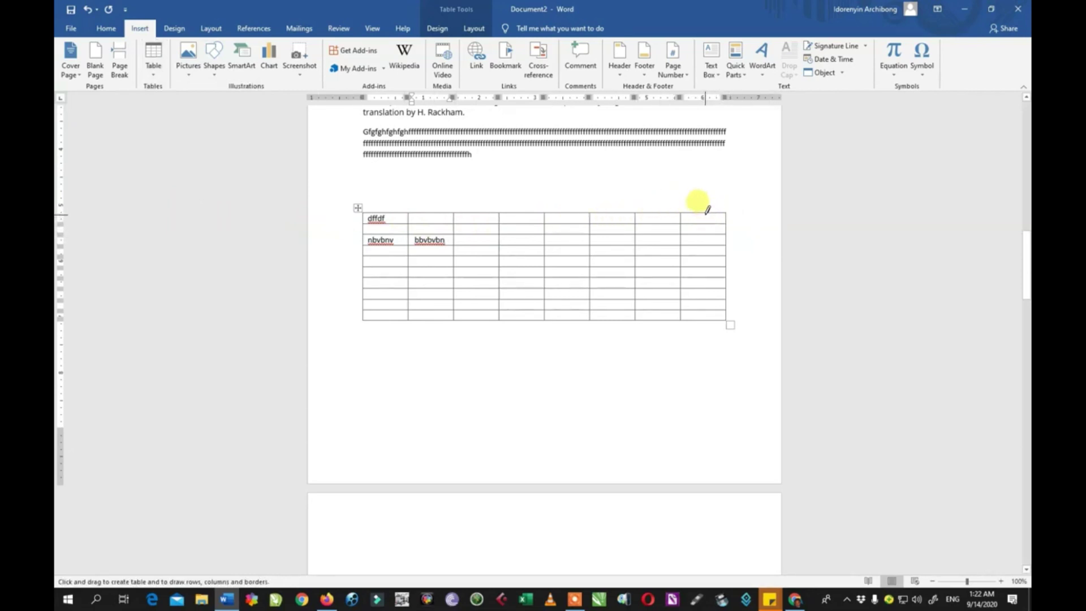
pyautogui.moveTo(706, 209); pyautogui.dragTo(712, 320)
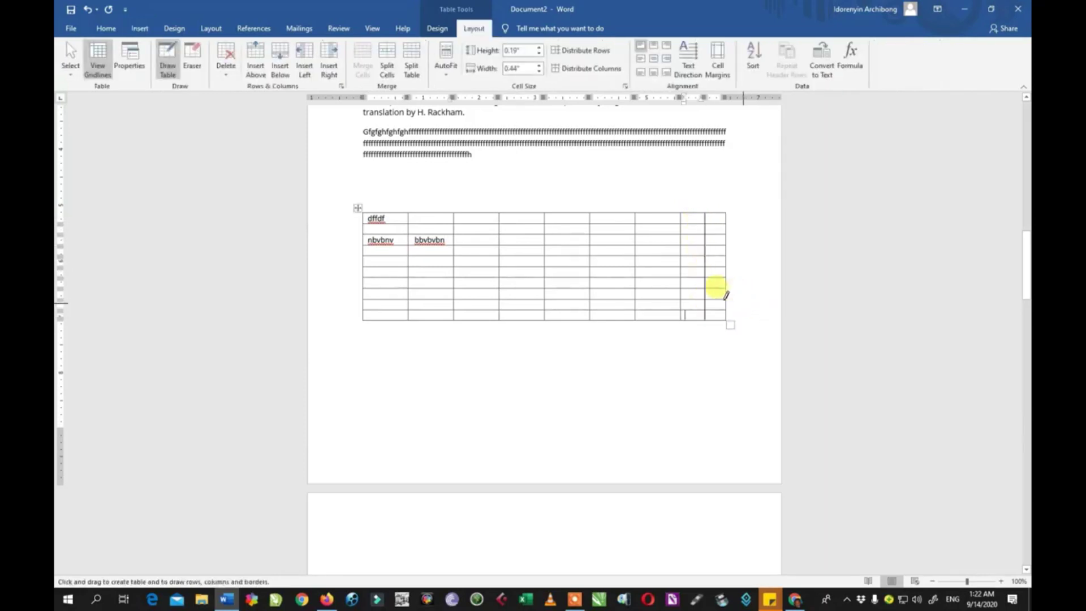
pyautogui.moveTo(521, 209); pyautogui.dragTo(526, 311)
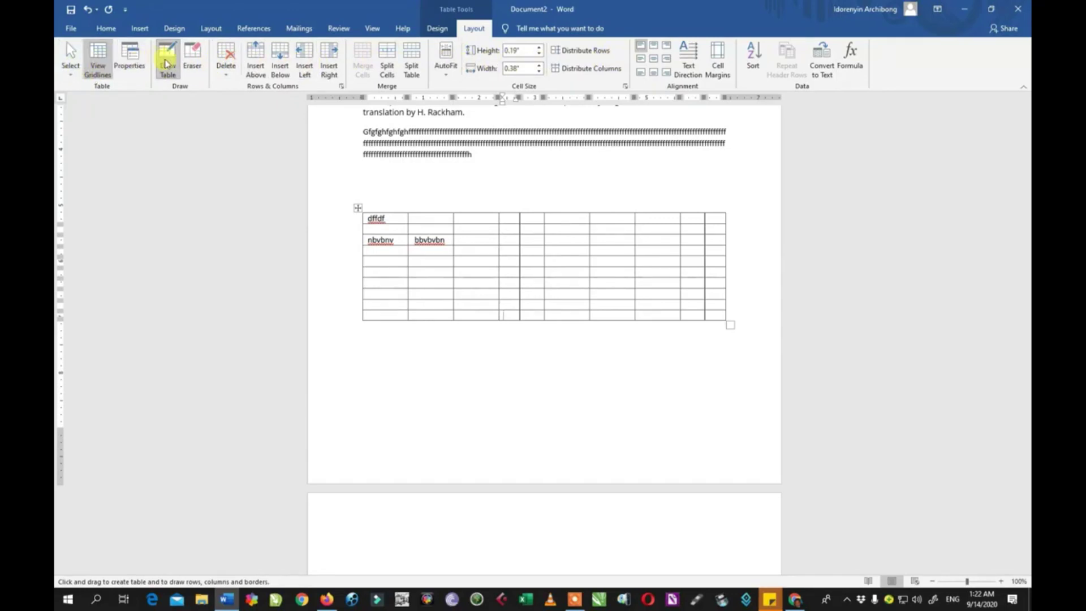
# Erase the cell partitions in the table's top two rows, from the first column up to the split last column.
pyautogui.click(193, 60)
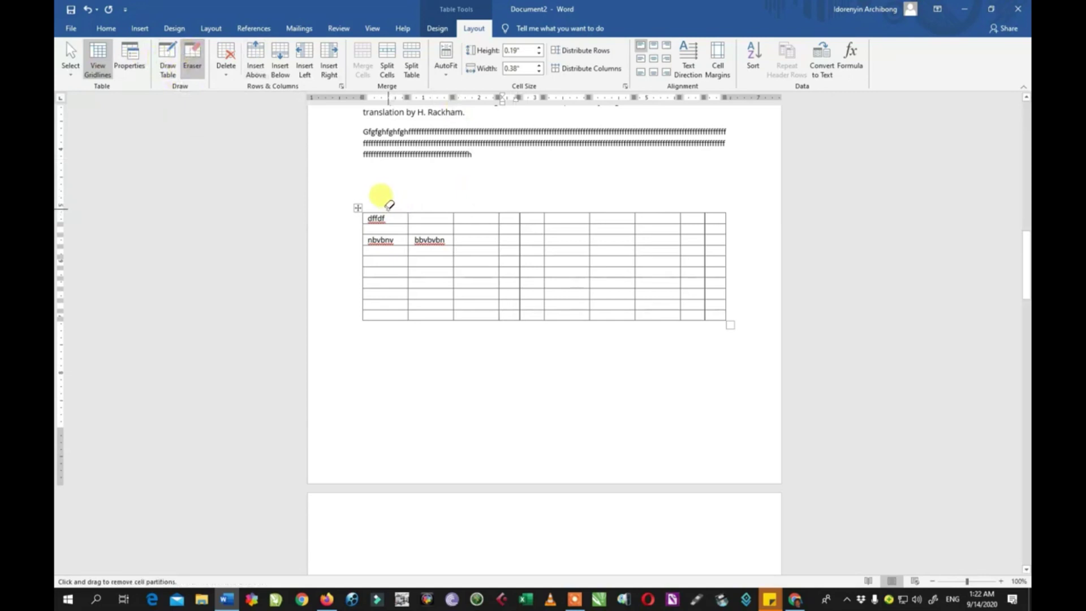
pyautogui.moveTo(381, 205)
pyautogui.mouseDown()
pyautogui.moveTo(375, 218)
pyautogui.moveTo(416, 214)
pyautogui.moveTo(473, 232)
pyautogui.moveTo(473, 213)
pyautogui.moveTo(637, 226)
pyautogui.mouseUp()
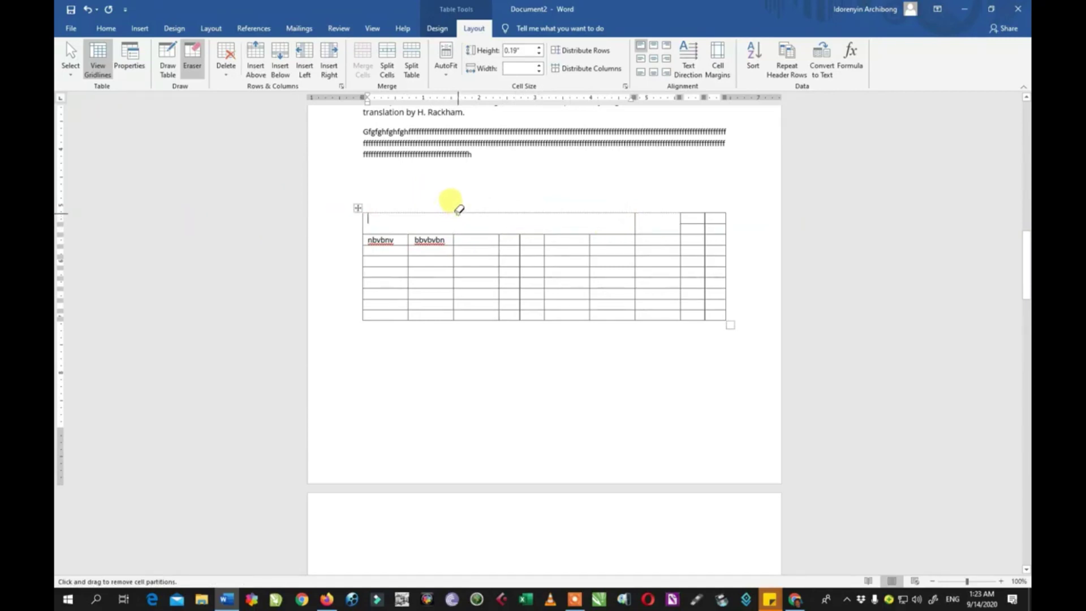
pyautogui.moveTo(635, 215); pyautogui.dragTo(630, 218)
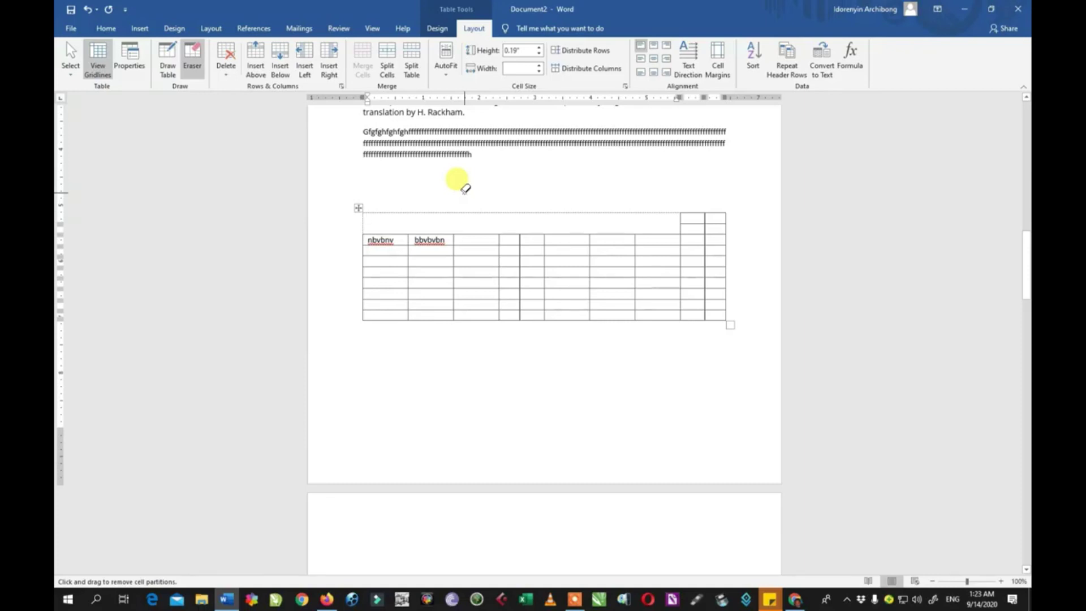
# Check the table's delete options without applying any, and turn the Eraser off.
pyautogui.click(232, 60)
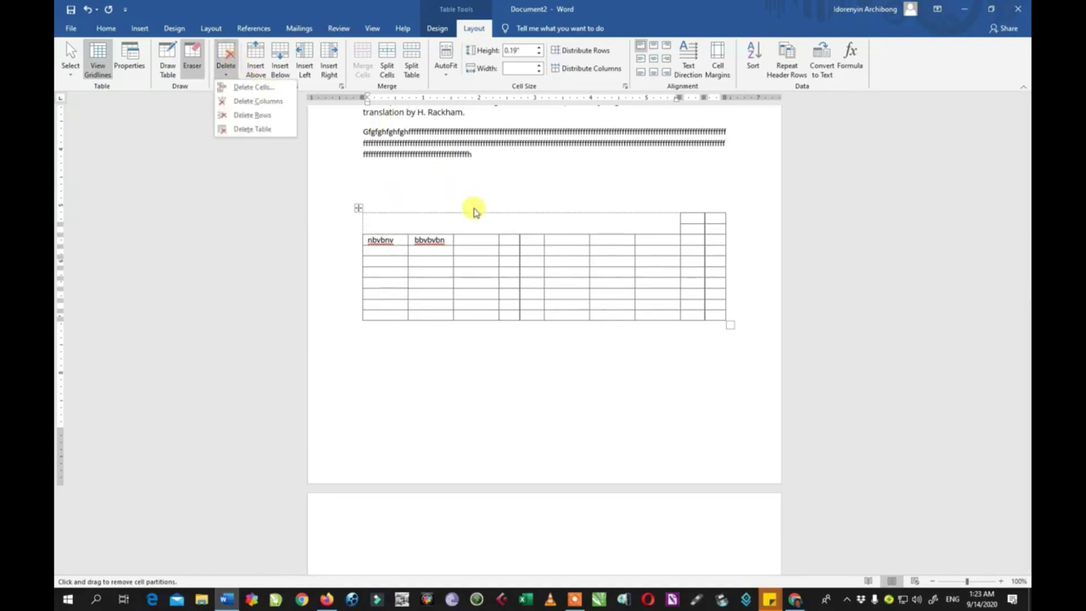
pyautogui.click(505, 241)
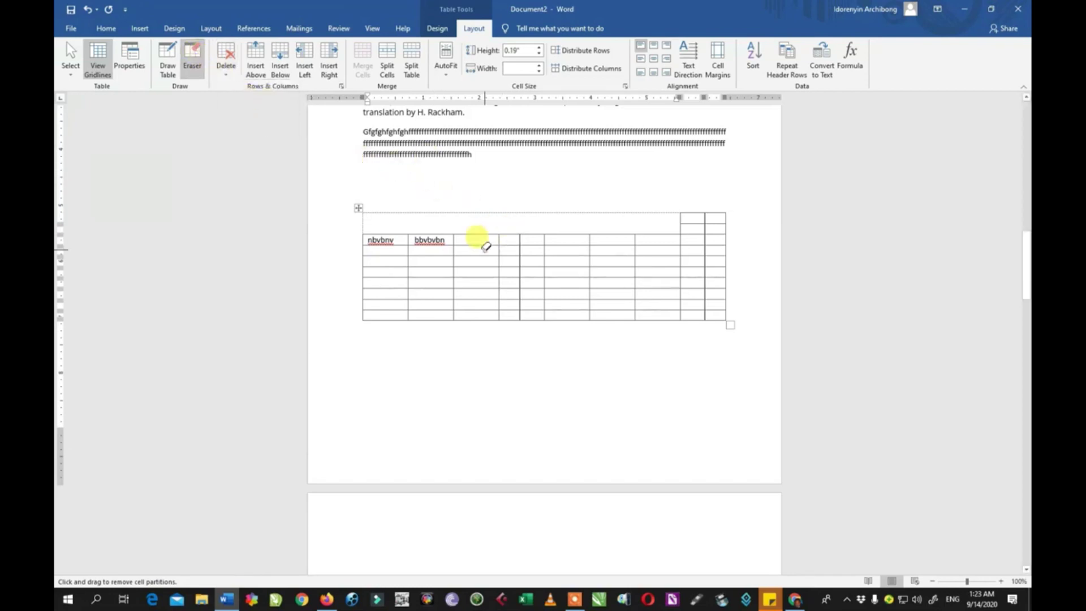
pyautogui.click(193, 58)
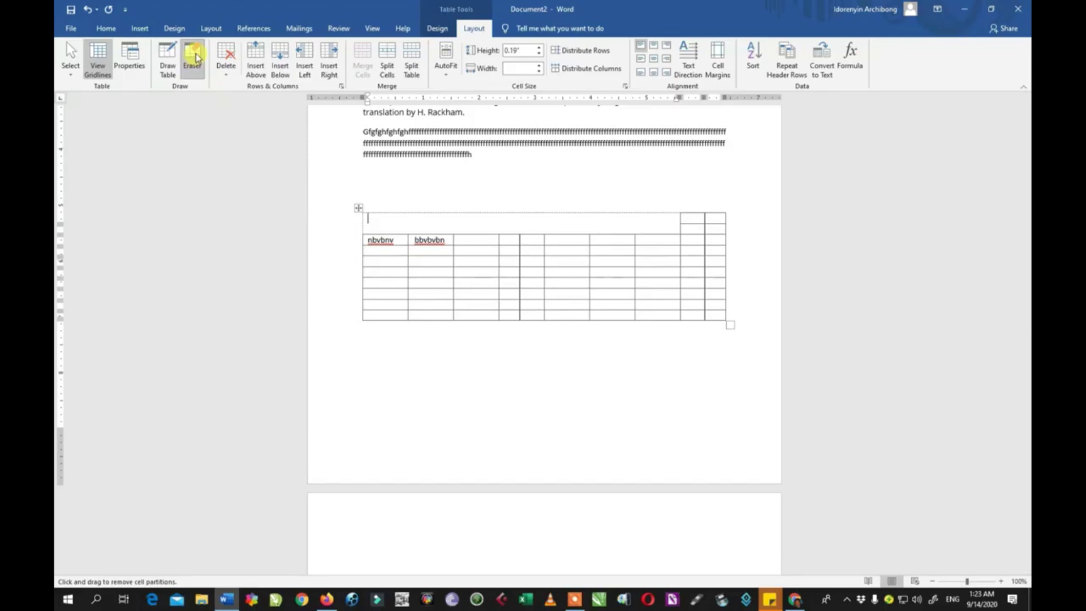
pyautogui.click(195, 57)
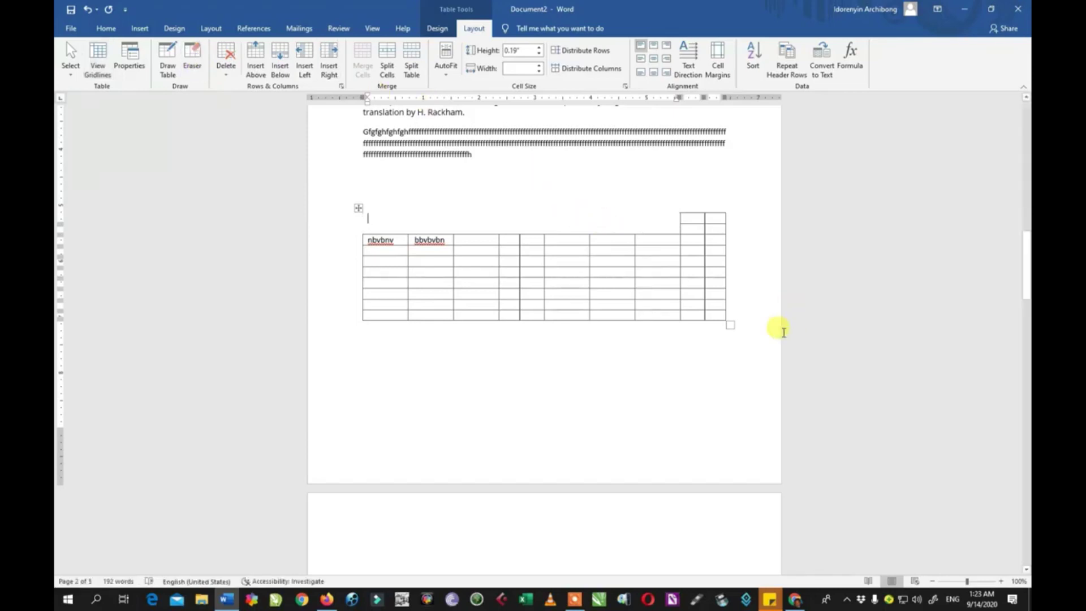
pyautogui.click(693, 373)
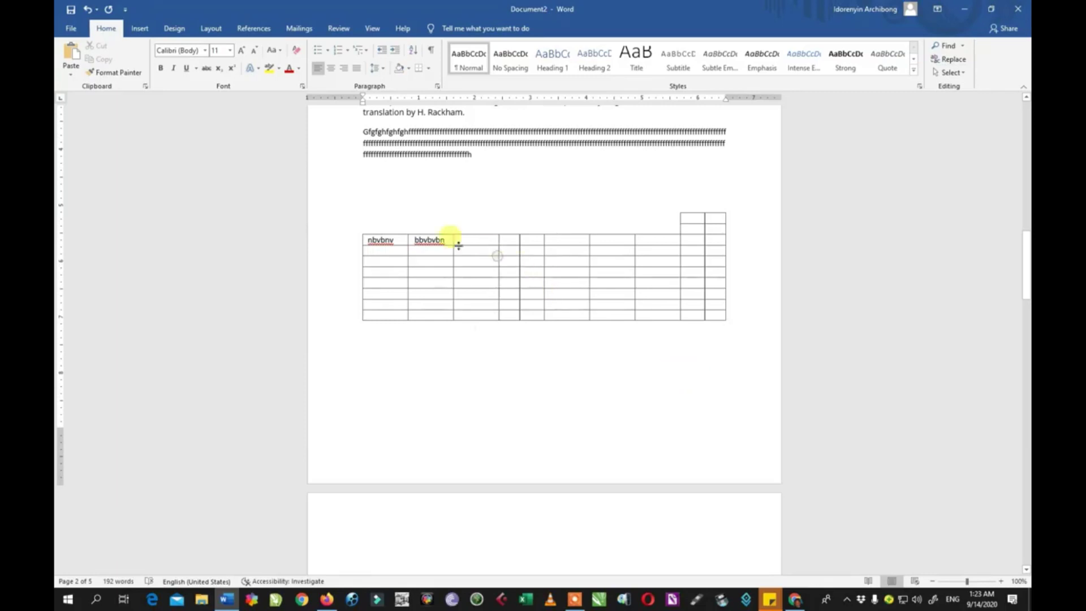
pyautogui.click(358, 208)
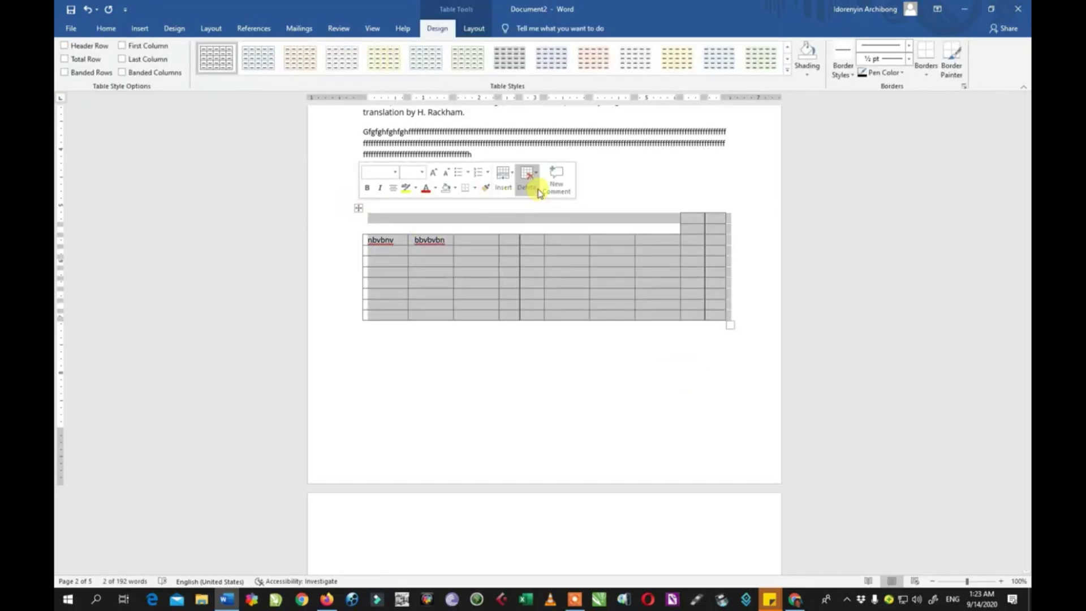
pyautogui.click(570, 254)
# Use Draw Table to split the eighth column's cells in the bottom two rows with a vertical line, and stop drawing.
pyautogui.click(140, 28)
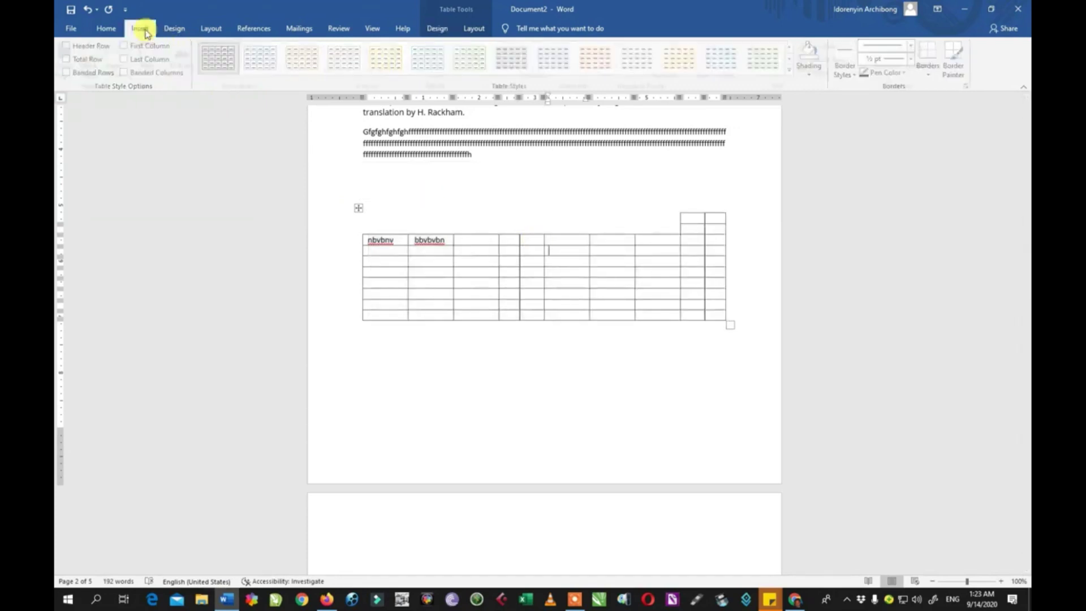
pyautogui.click(157, 74)
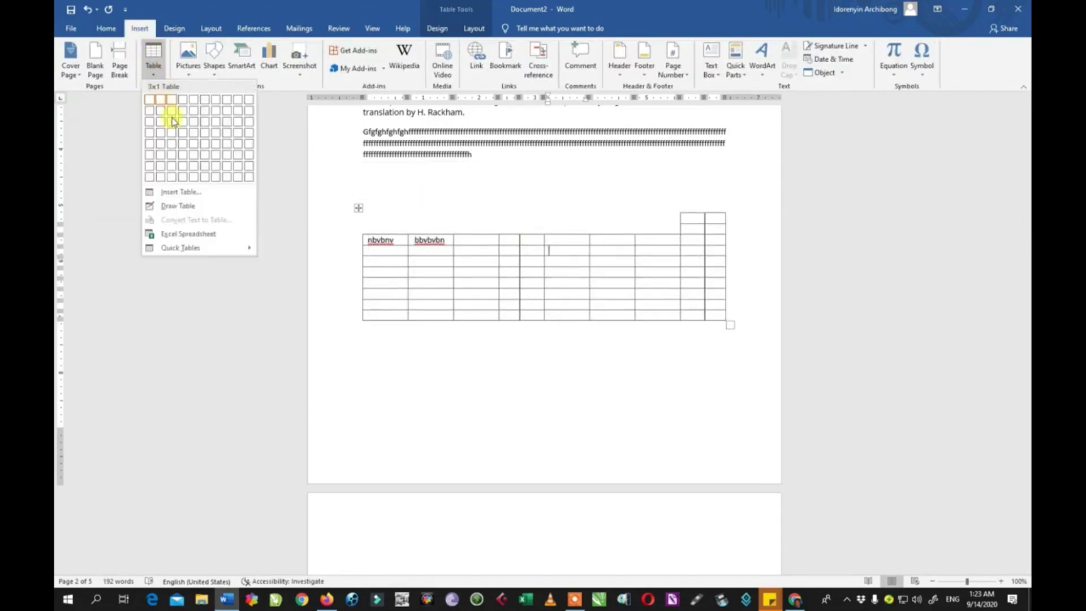
pyautogui.click(173, 205)
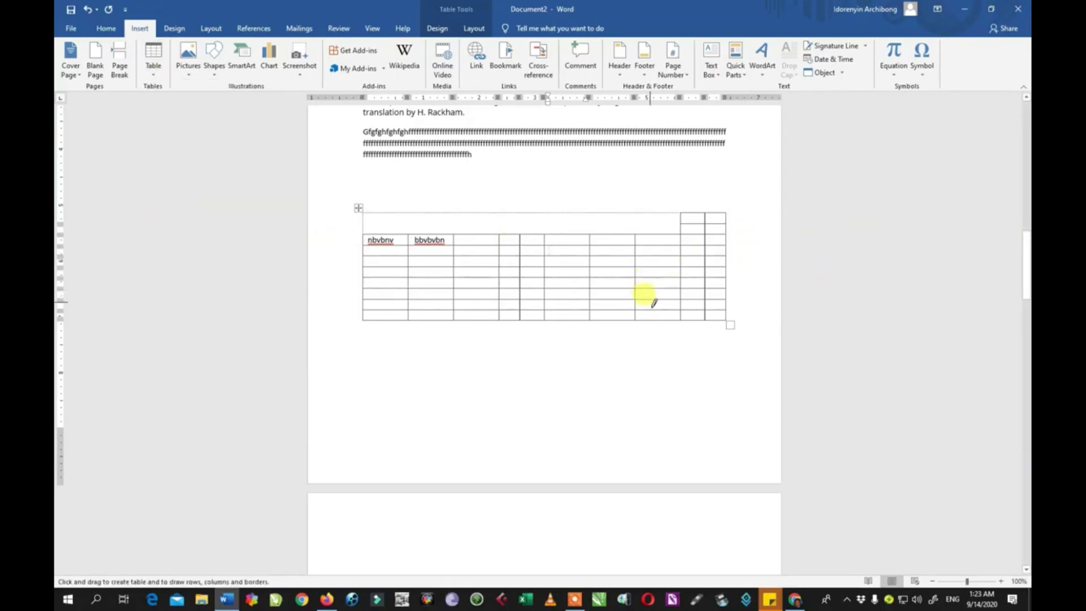
pyautogui.moveTo(660, 294); pyautogui.dragTo(657, 320)
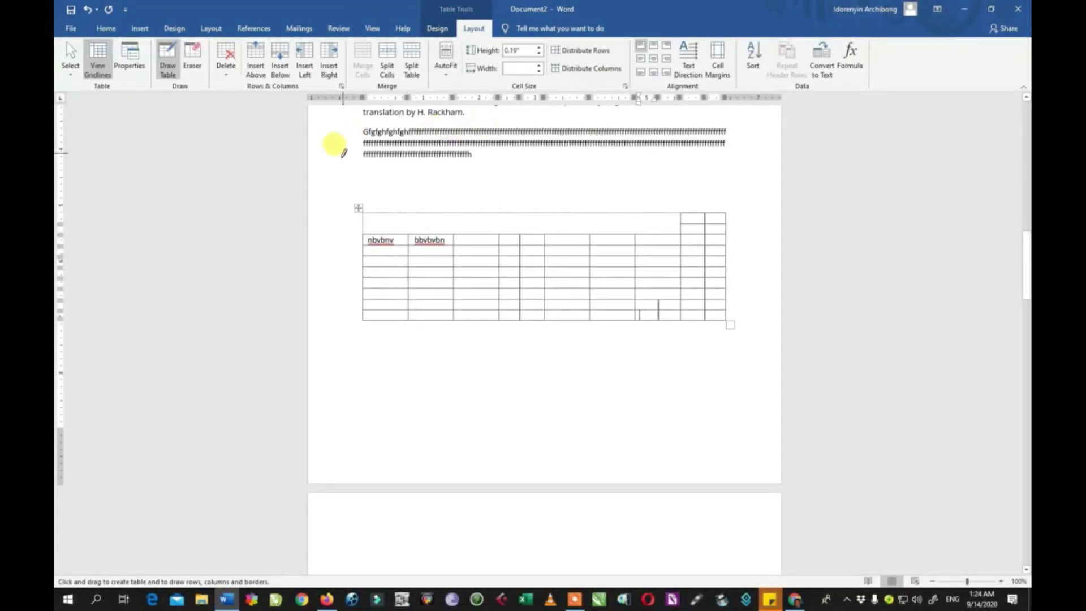
pyautogui.click(168, 57)
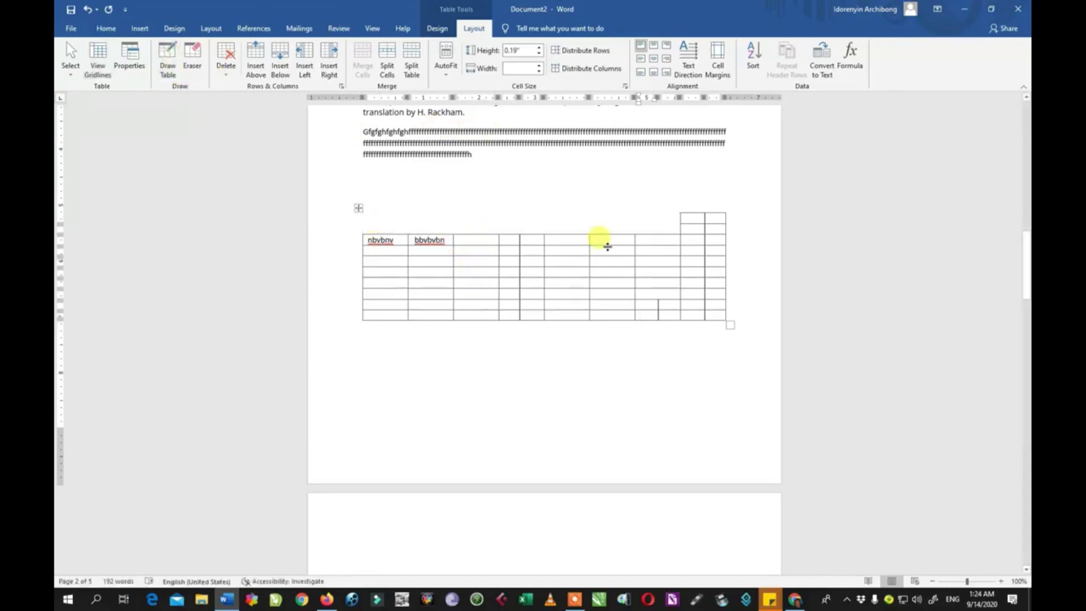
# Insert an empty row above the "nbvbnv" row and another one below the table's last row.
pyautogui.click(568, 239)
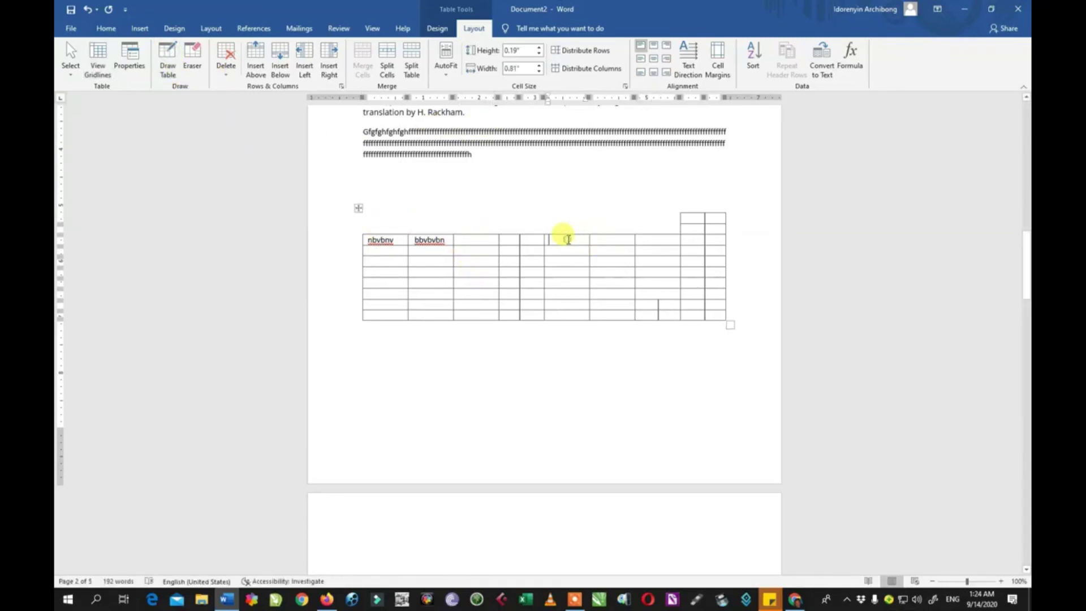
pyautogui.click(259, 58)
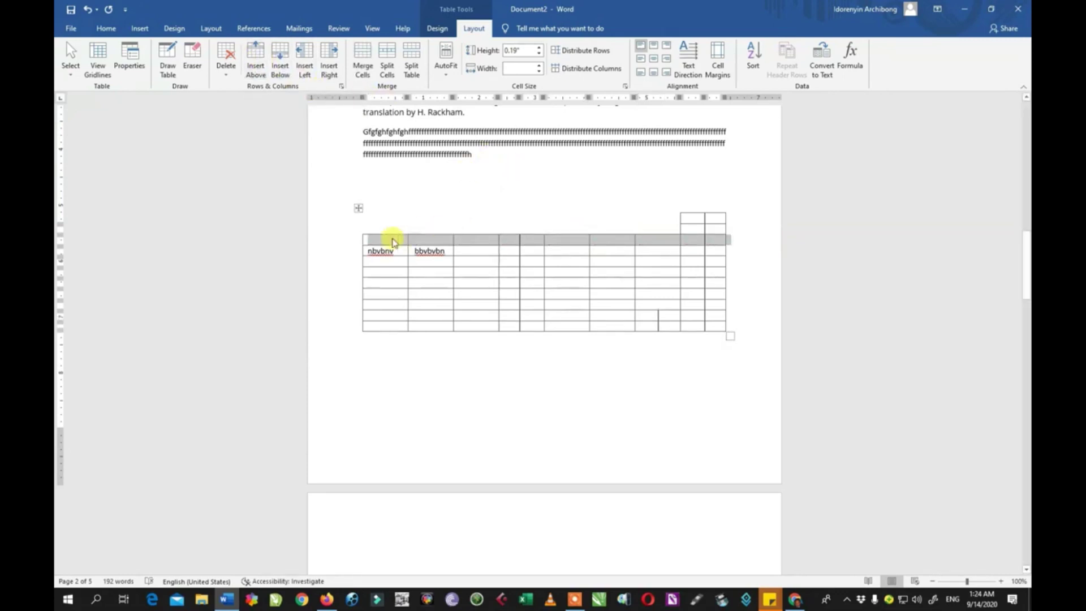
pyautogui.click(550, 326)
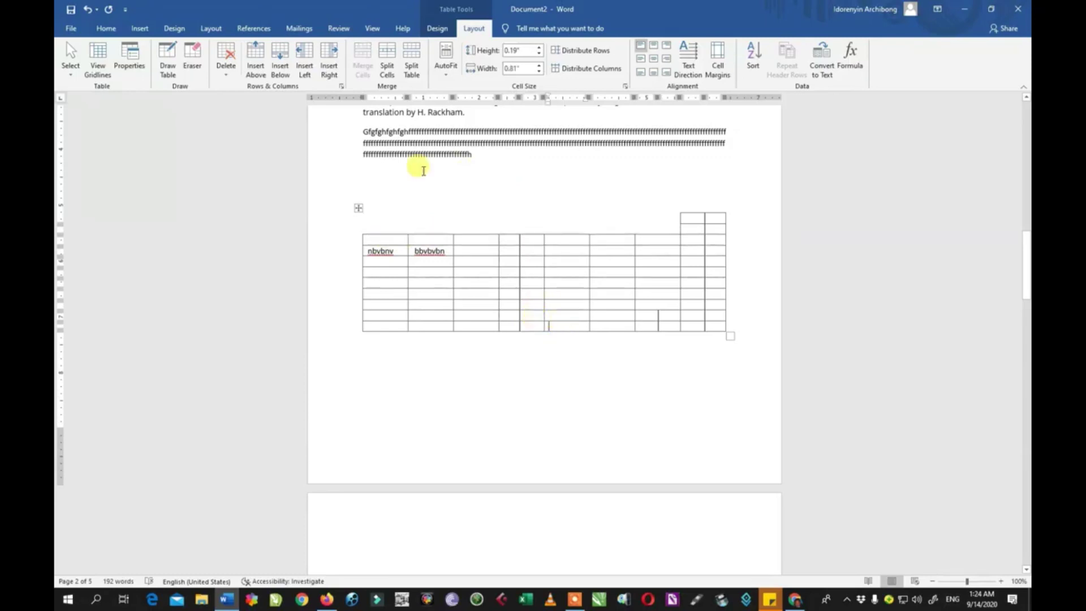
pyautogui.click(282, 58)
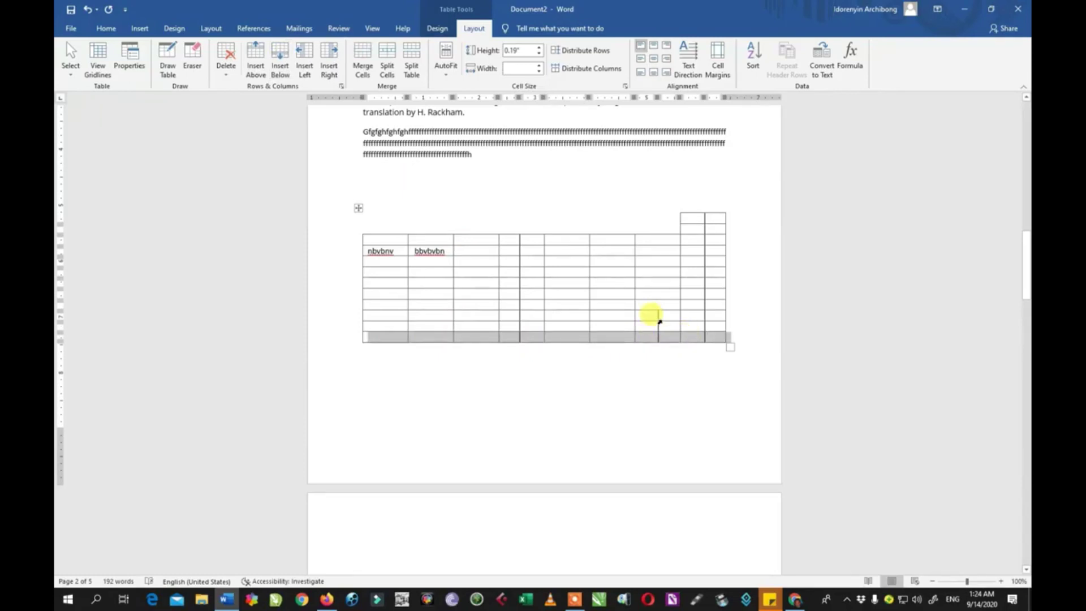
# Merge the two-by-two block of cells at the top of the table's last two columns into one cell.
pyautogui.click(545, 244)
pyautogui.moveTo(546, 243); pyautogui.dragTo(574, 245)
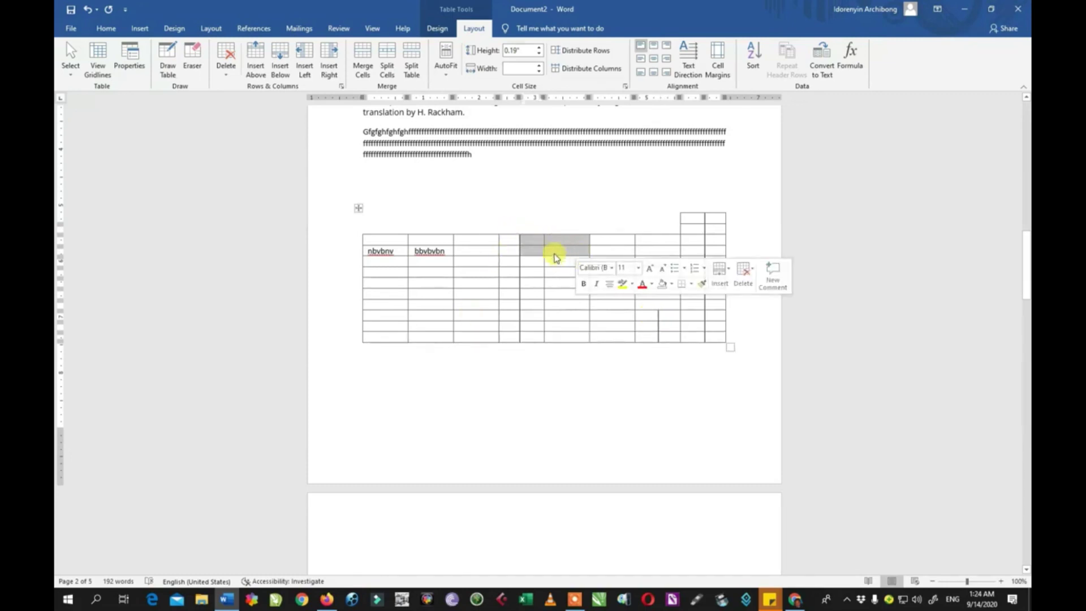
pyautogui.moveTo(688, 217); pyautogui.dragTo(712, 225)
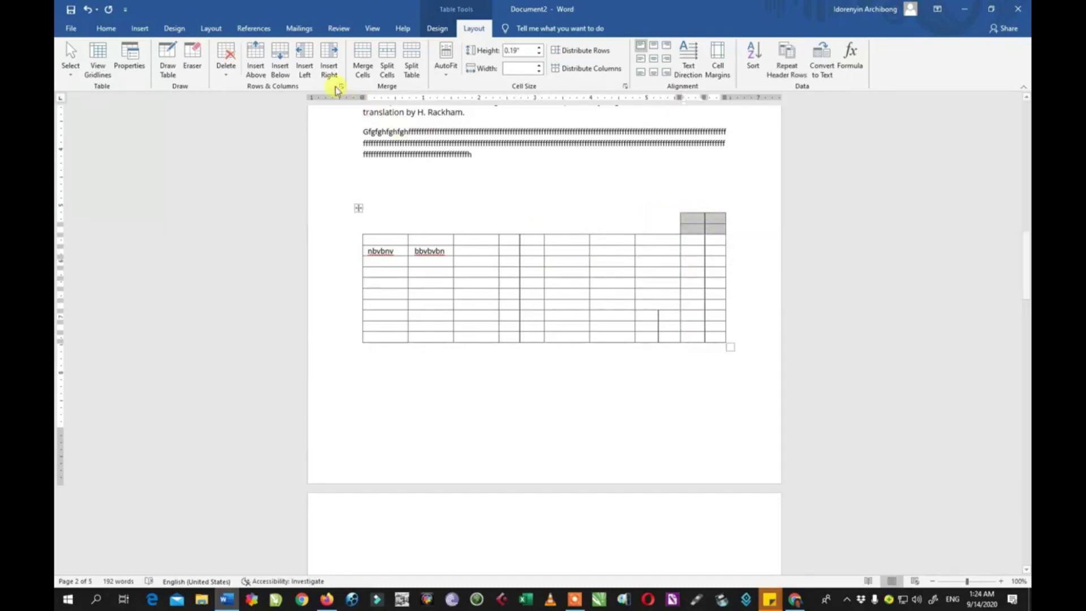
pyautogui.click(364, 61)
pyautogui.click(364, 61)
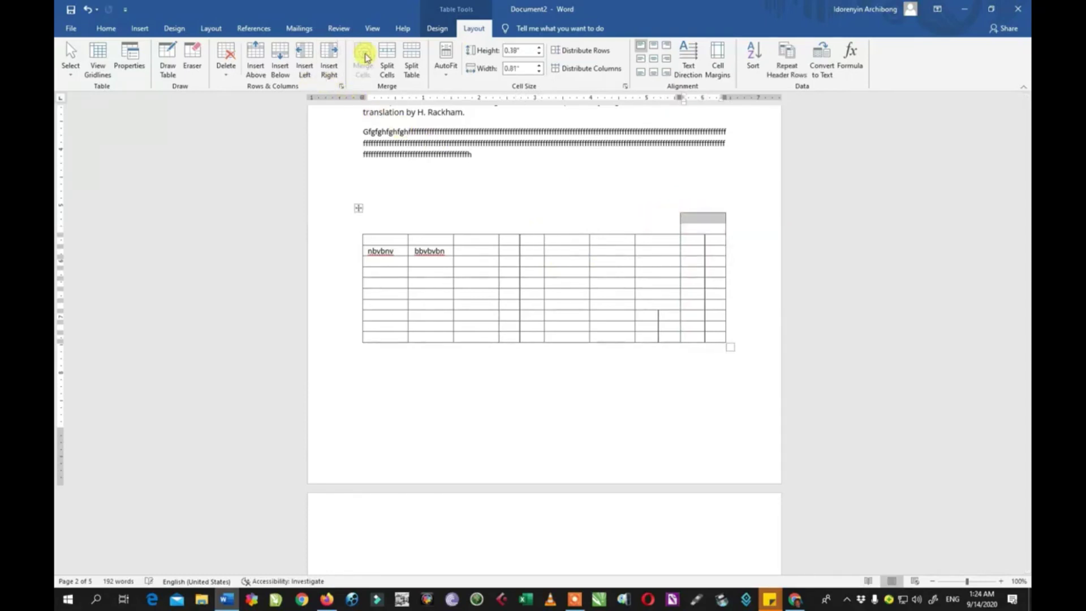
# Split the merged cell above the last two columns into 2 columns and 1 row.
pyautogui.click(701, 223)
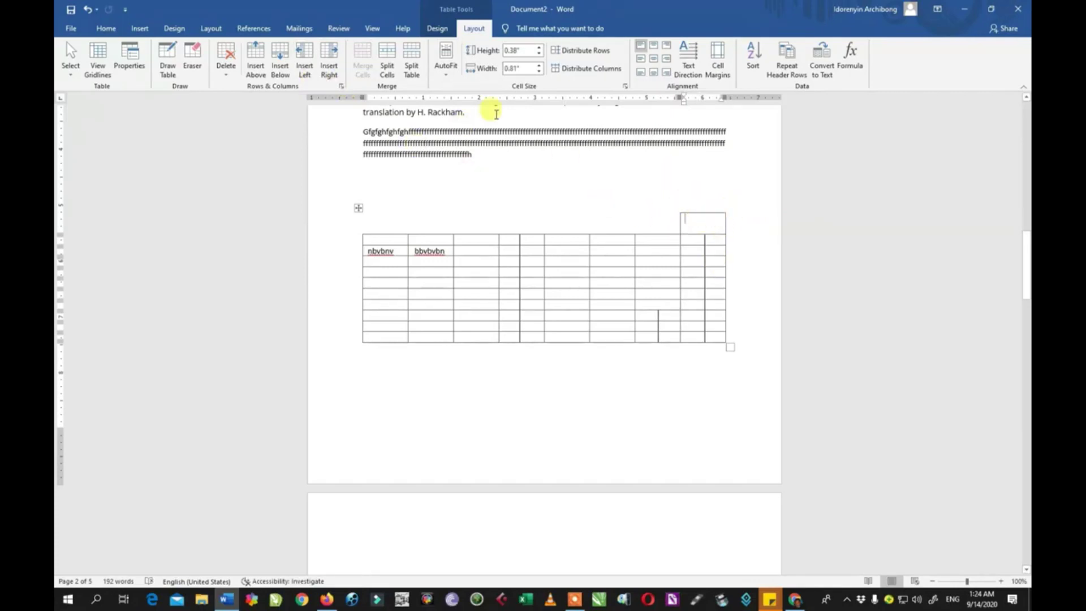
pyautogui.click(390, 63)
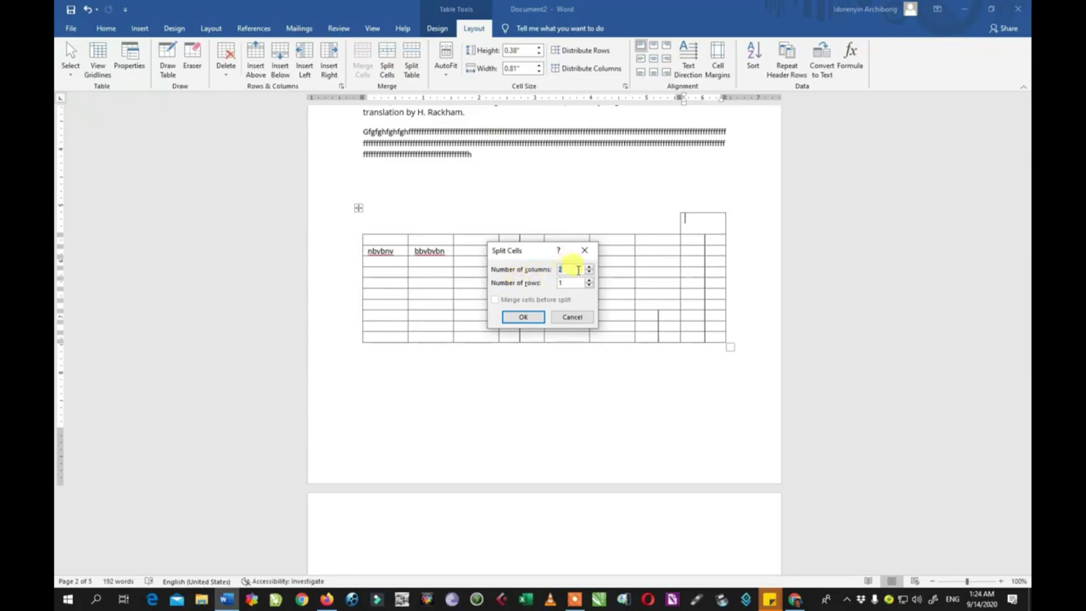
pyautogui.click(531, 316)
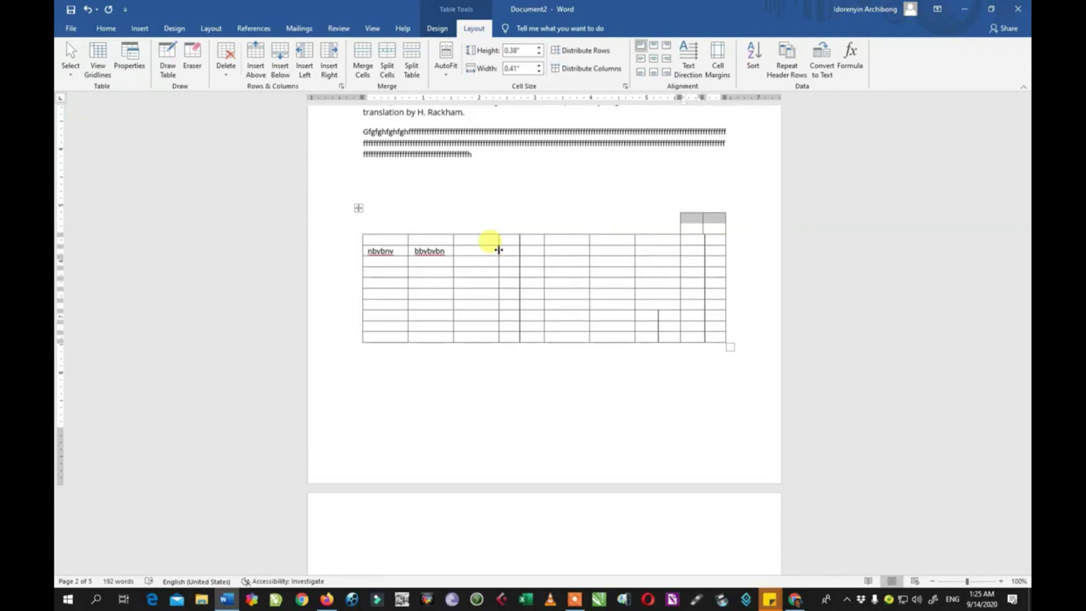
# Narrow the third column by moving its border with the fourth, and increase the "nbvbnv" row's height to about 0.52".
pyautogui.moveTo(498, 249)
pyautogui.mouseDown()
pyautogui.moveTo(479, 249)
pyautogui.moveTo(518, 249)
pyautogui.moveTo(485, 251)
pyautogui.mouseUp()
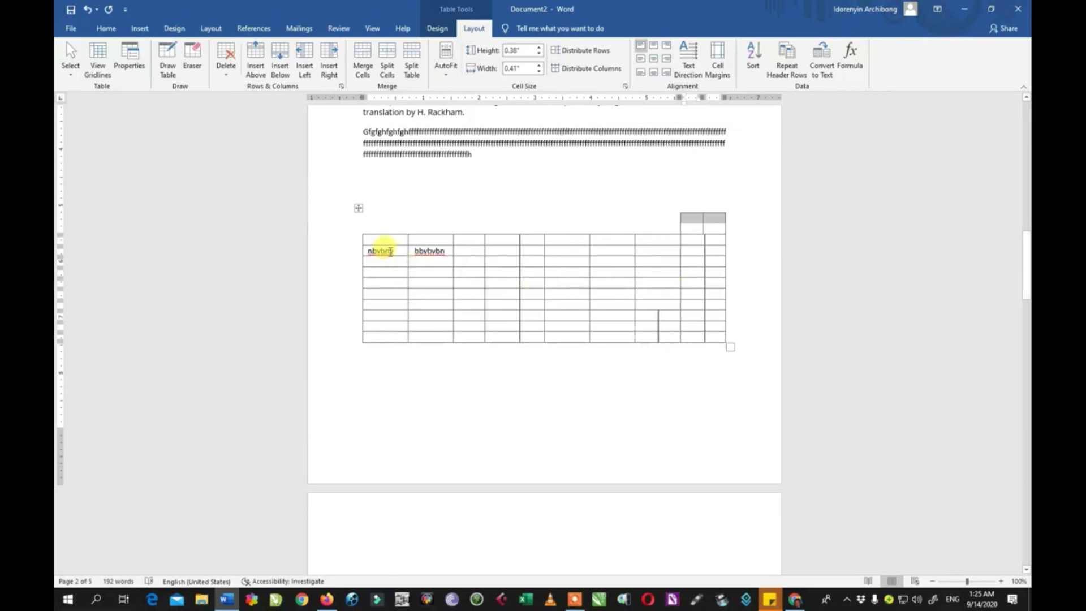
pyautogui.moveTo(396, 246); pyautogui.dragTo(396, 251)
pyautogui.moveTo(393, 256); pyautogui.dragTo(393, 275)
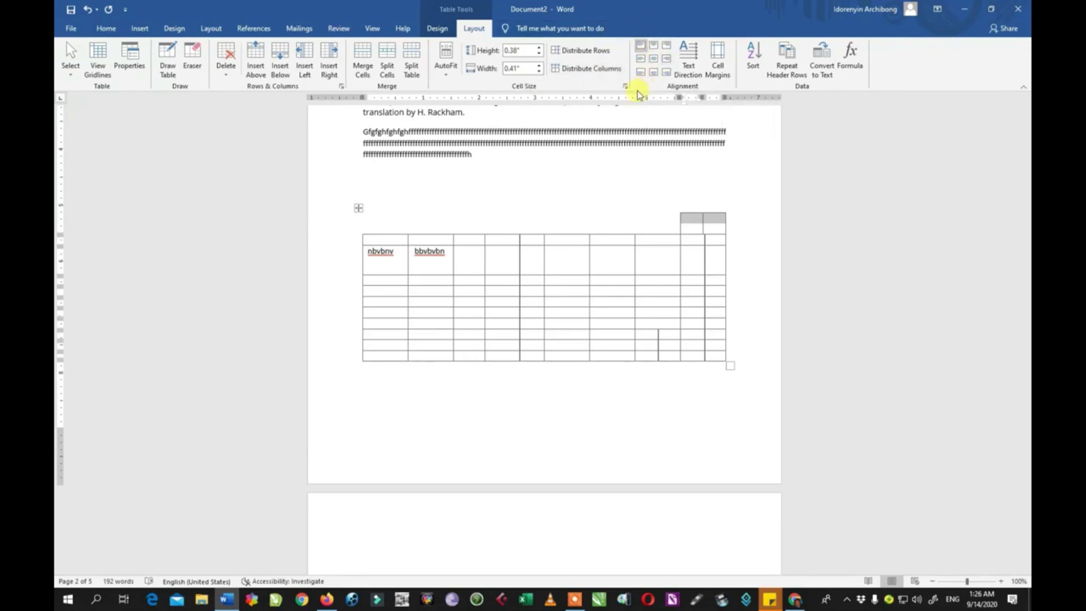
# Try the top, middle and bottom alignments on the "nbvbnv" cell, finishing with its text aligned bottom right.
pyautogui.click(395, 259)
pyautogui.click(642, 50)
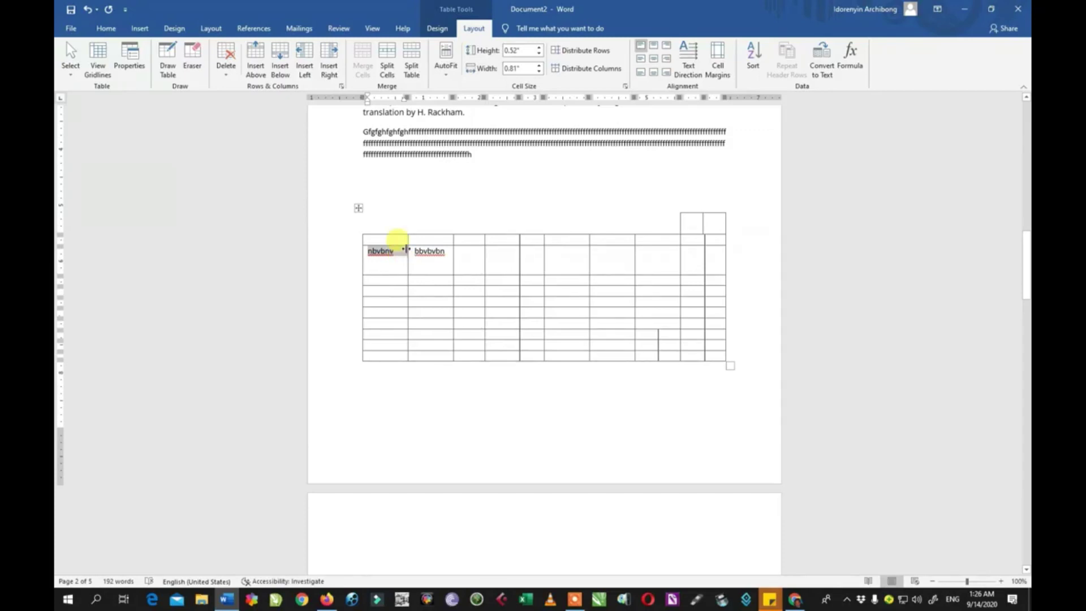
pyautogui.click(652, 48)
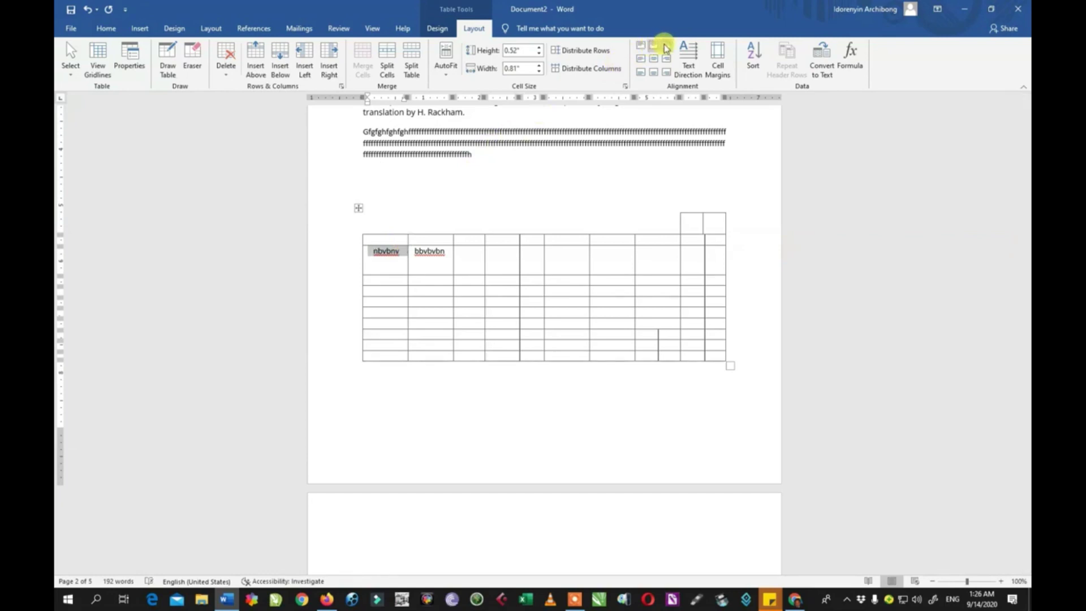
pyautogui.click(667, 48)
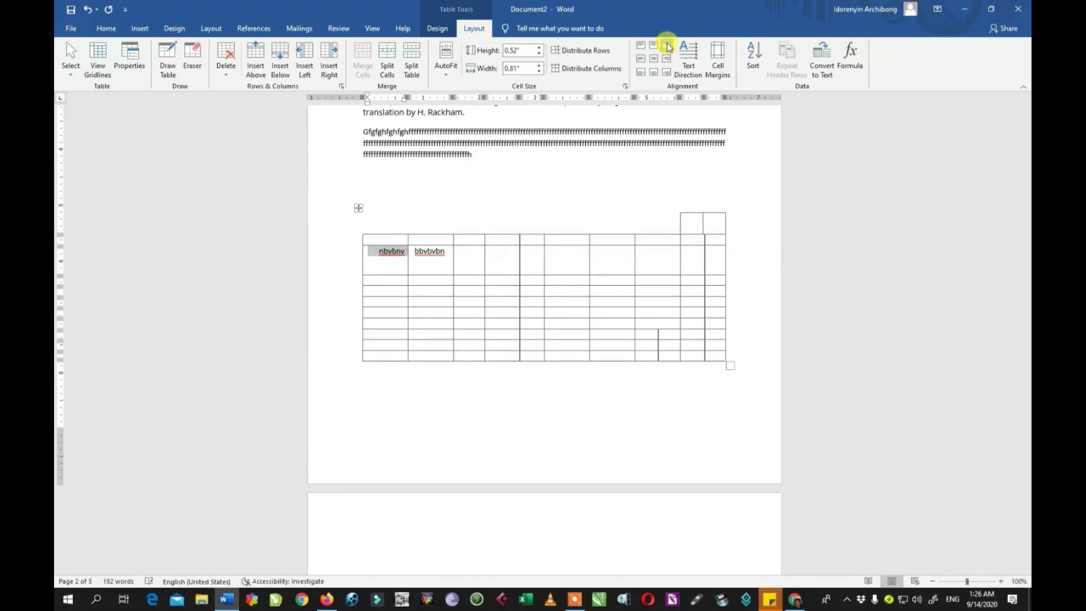
pyautogui.click(642, 60)
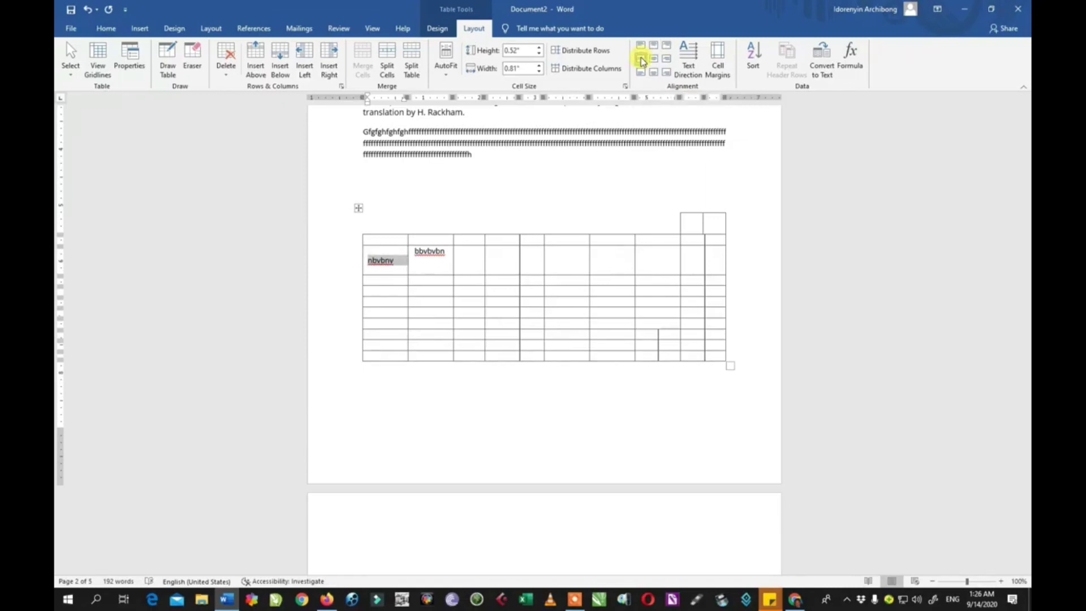
pyautogui.click(655, 61)
pyautogui.click(666, 60)
pyautogui.click(640, 73)
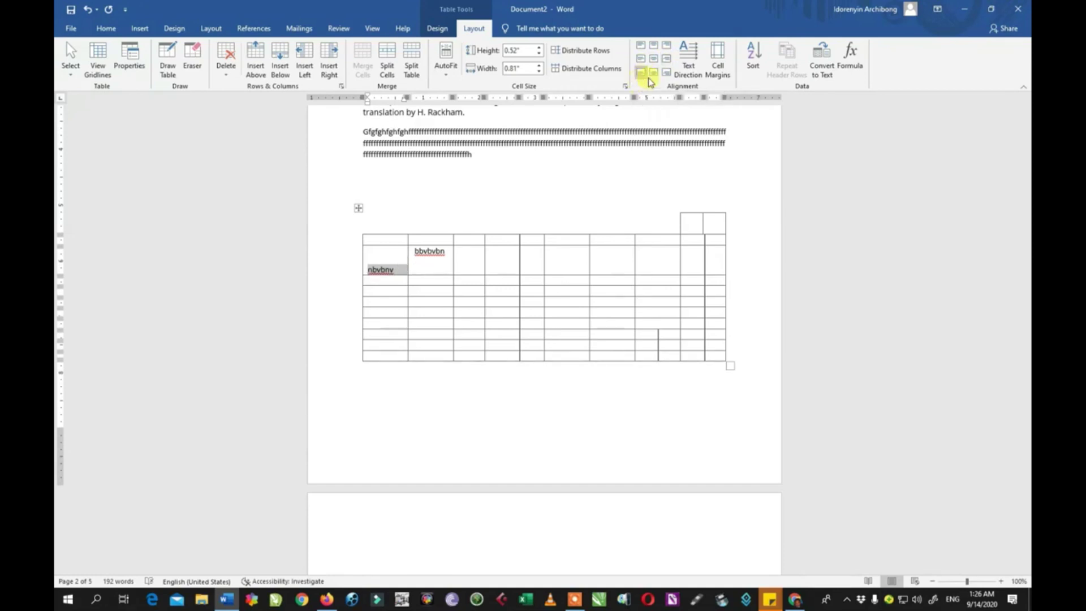
pyautogui.click(653, 73)
# Cycle the text direction of the "bbvbvbn" cell repeatedly through both vertical orientations, finishing with horizontal text.
pyautogui.click(427, 266)
pyautogui.click(692, 59)
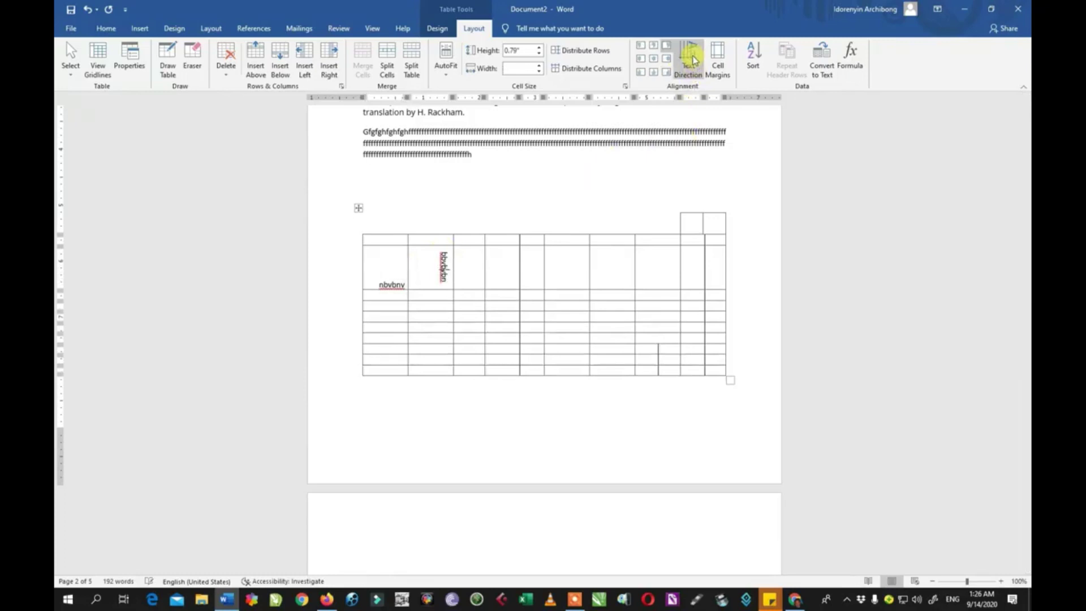
pyautogui.click(689, 57)
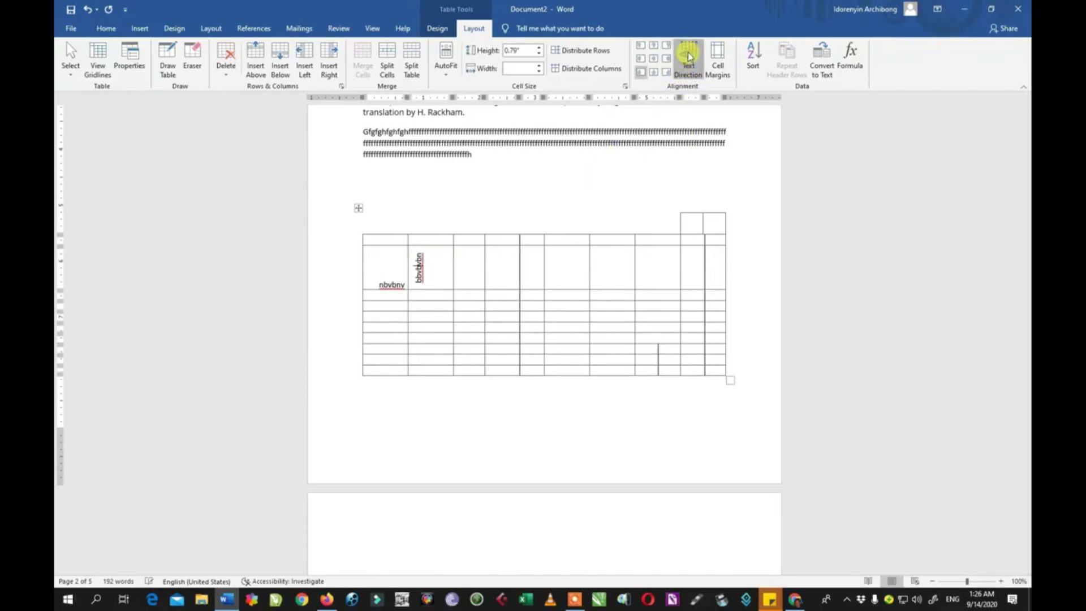
pyautogui.click(690, 57)
pyautogui.click(690, 57)
pyautogui.click(690, 57)
pyautogui.click(689, 57)
pyautogui.click(690, 57)
pyautogui.click(689, 55)
pyautogui.click(689, 54)
pyautogui.click(690, 54)
pyautogui.click(689, 55)
pyautogui.click(689, 55)
pyautogui.click(690, 54)
pyautogui.click(689, 55)
pyautogui.click(690, 55)
pyautogui.click(690, 55)
pyautogui.click(689, 55)
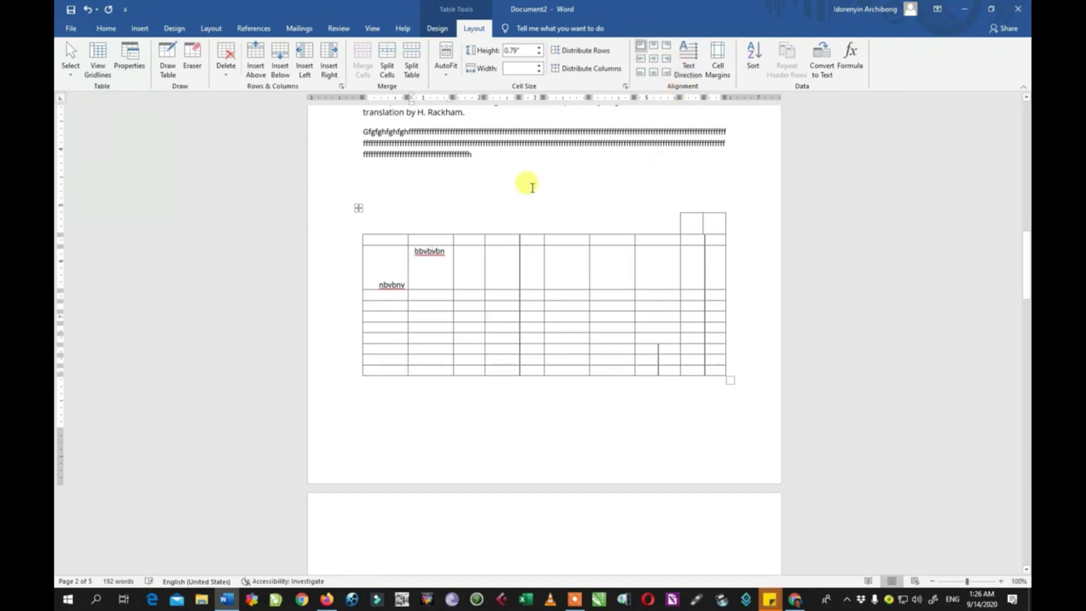